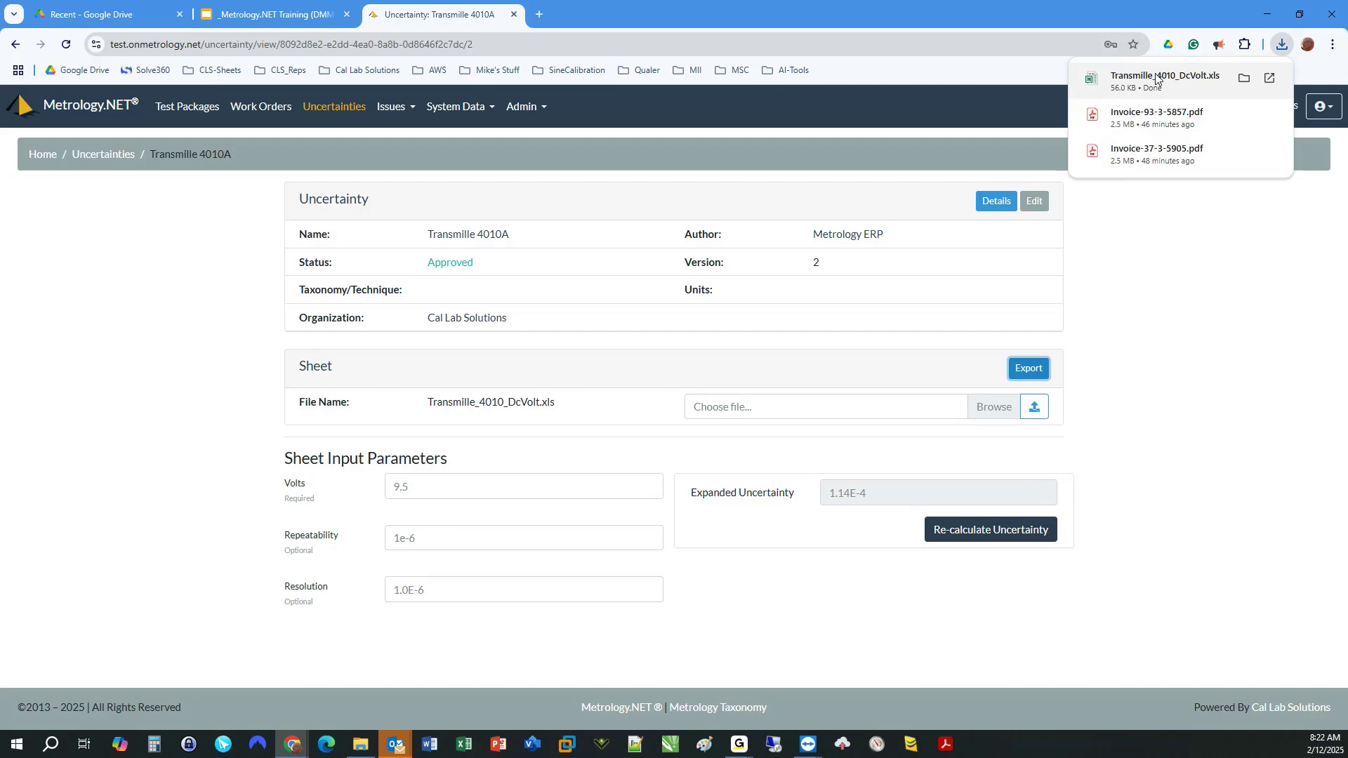
Open the downloaded Transmille_4010_DcVolt.xls workbook in Excel and enable its editing and macro content.
click(1157, 78)
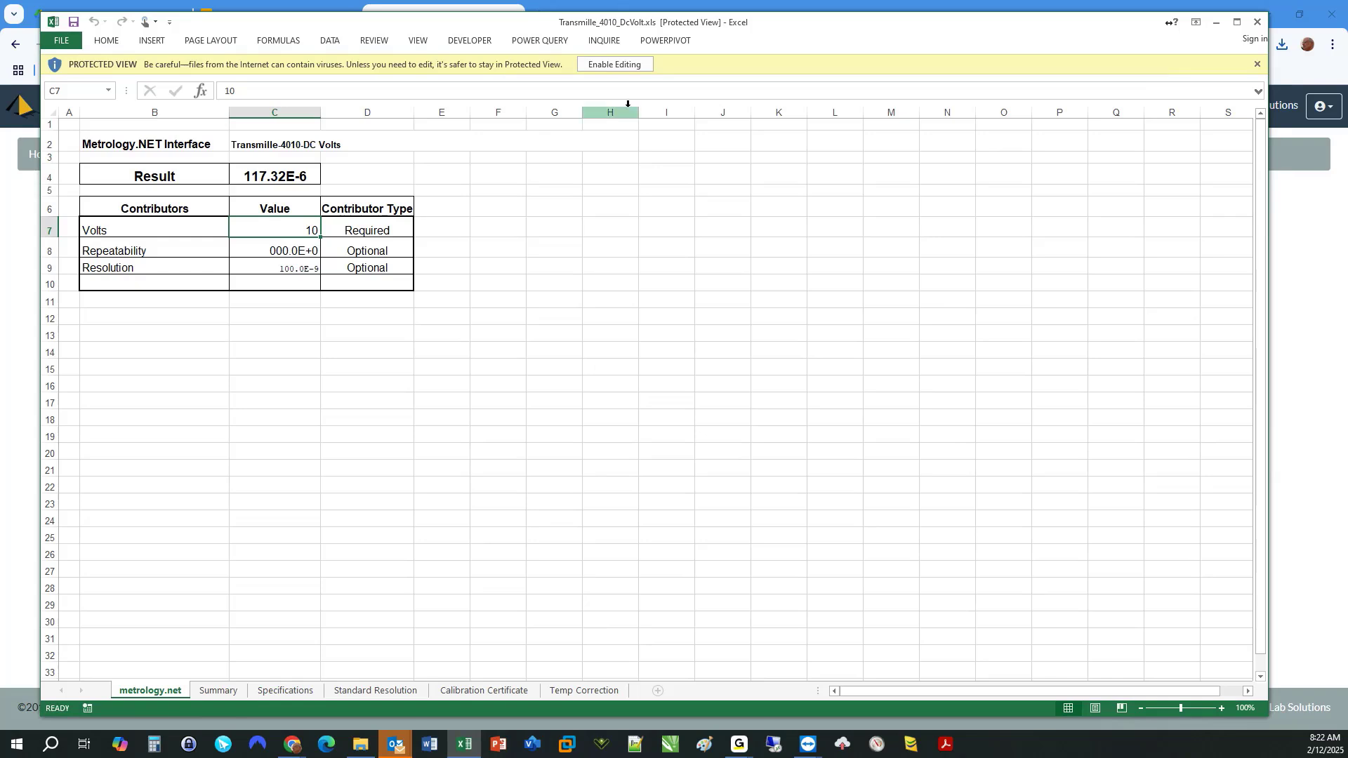
click(615, 64)
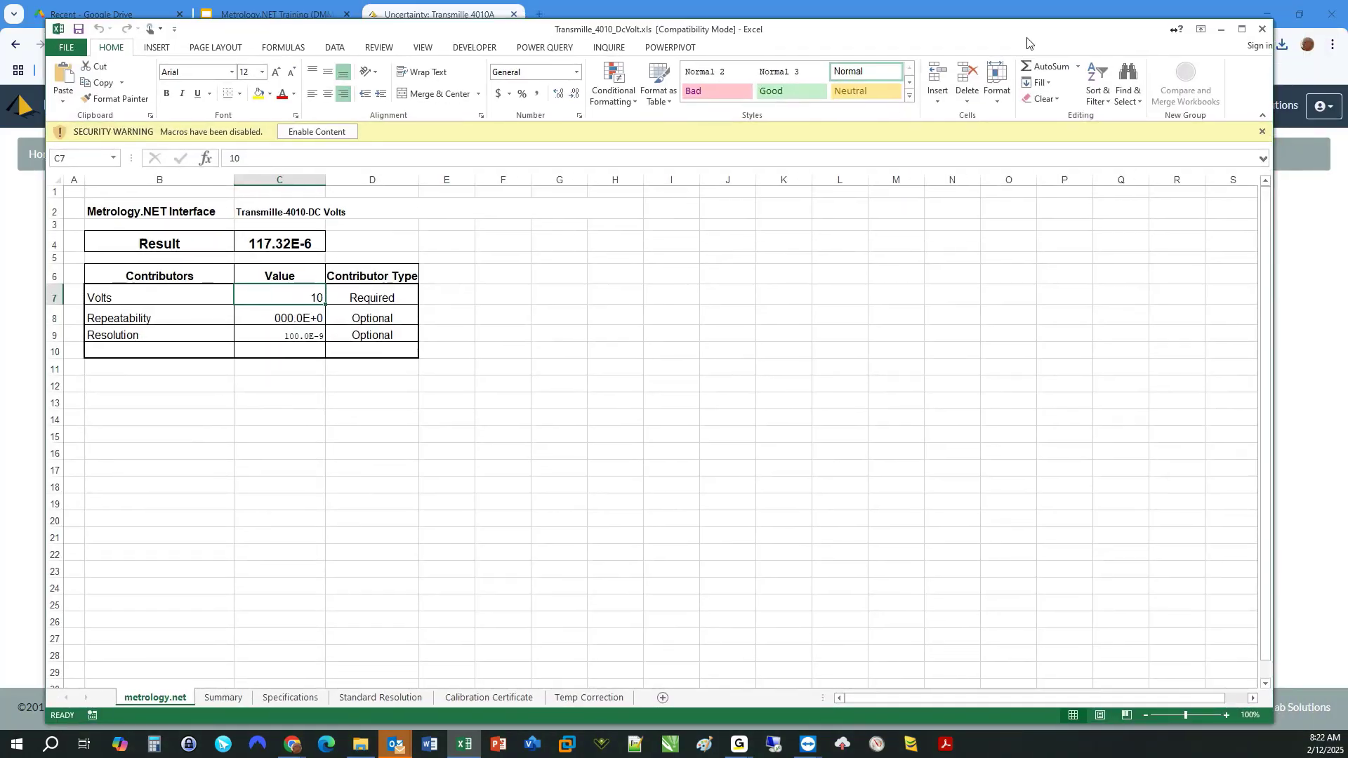
click(342, 133)
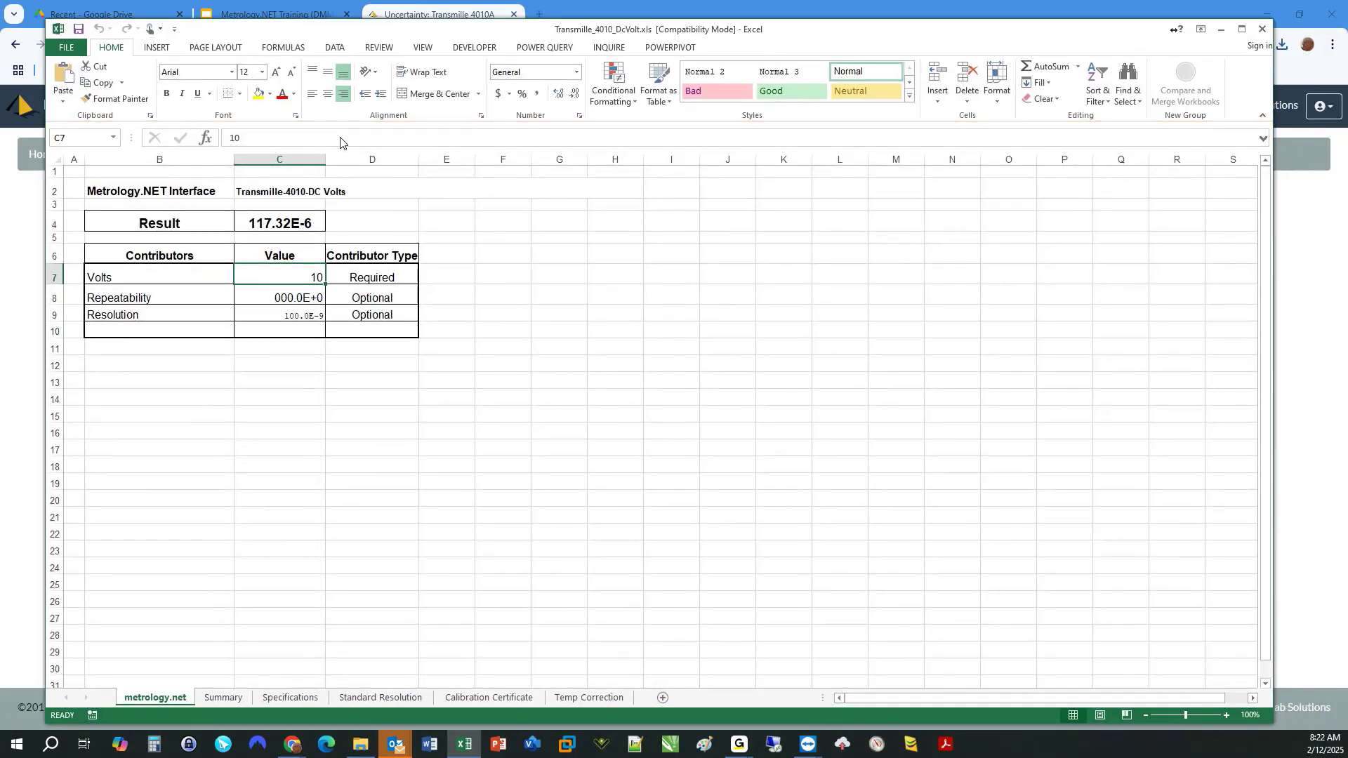
Set the contributor values on the metrology.net sheet to Volts 9.5, Repeatability 1e-6 and Resolution 1e-6.
click(527, 338)
click(291, 279)
text(9.5)
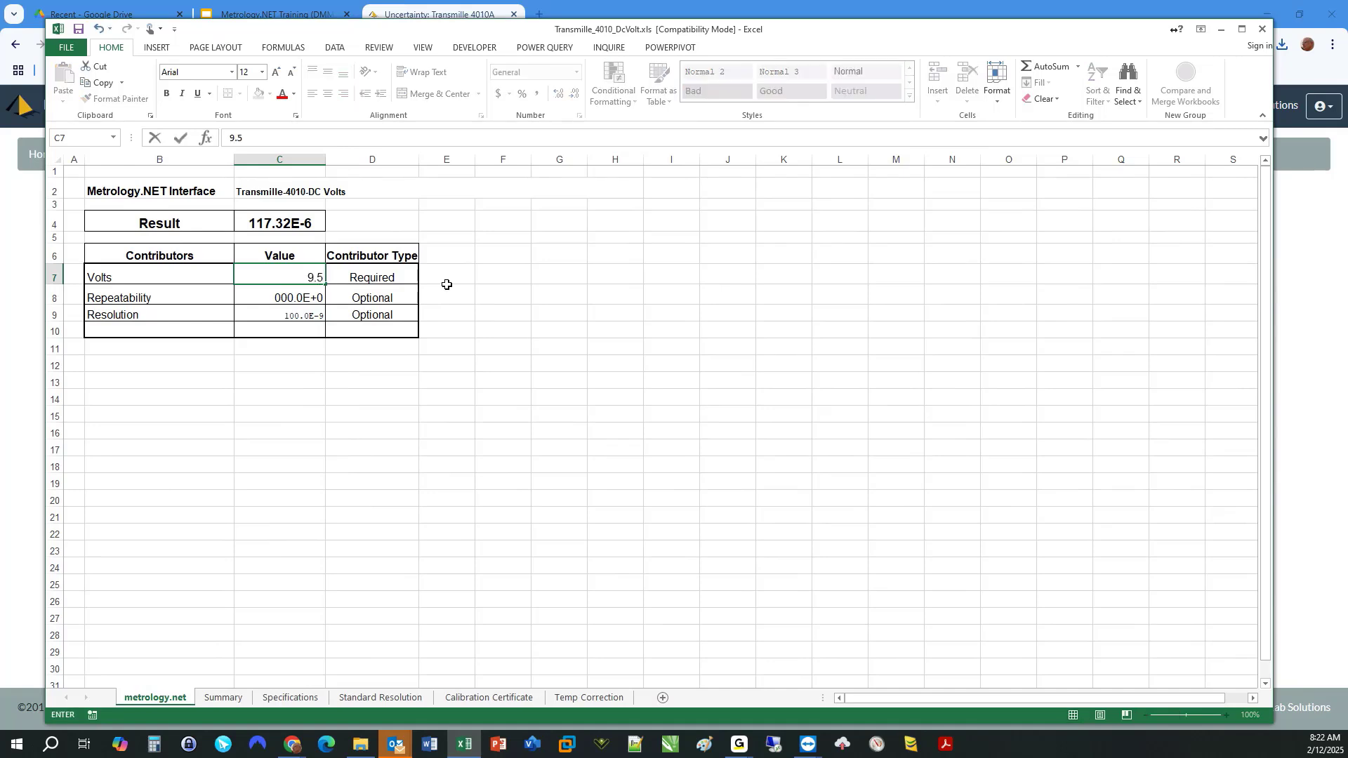
key(Return)
text(1e-6)
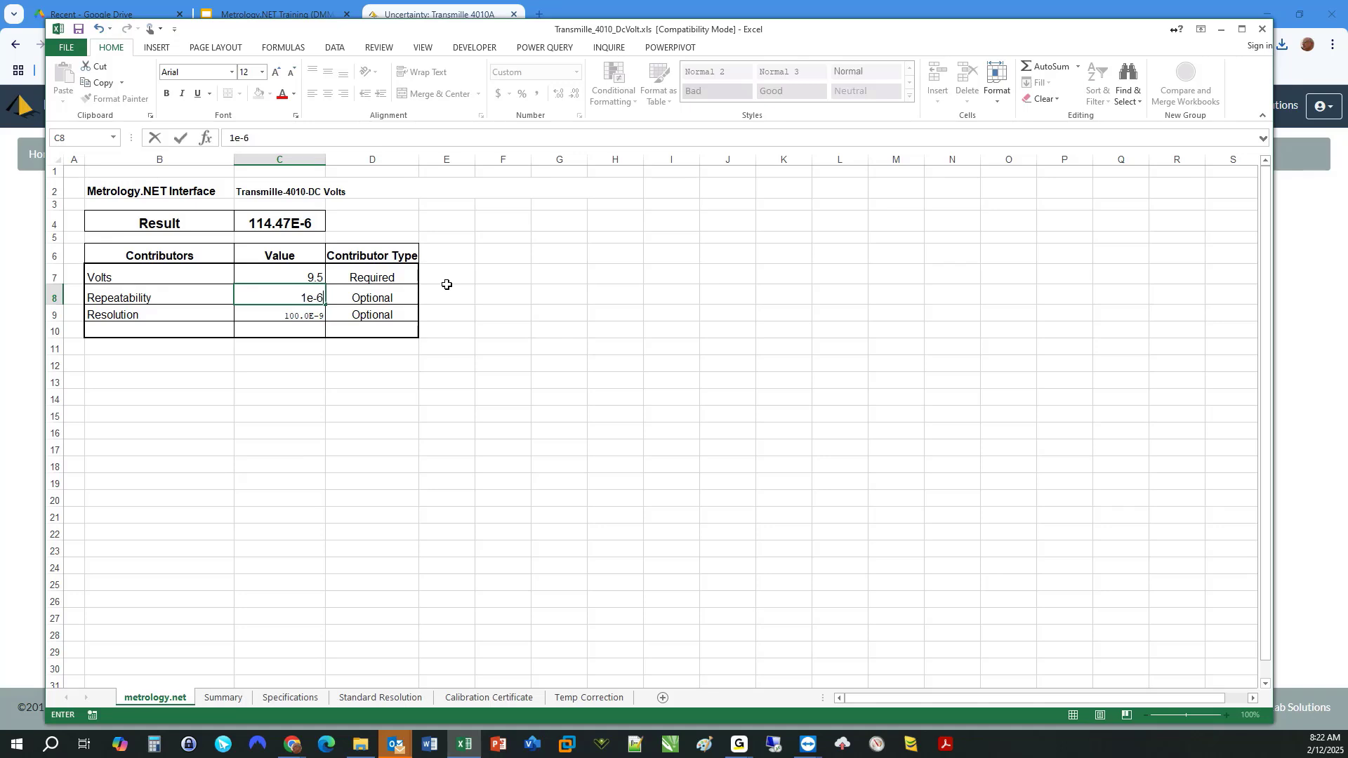
key(Return)
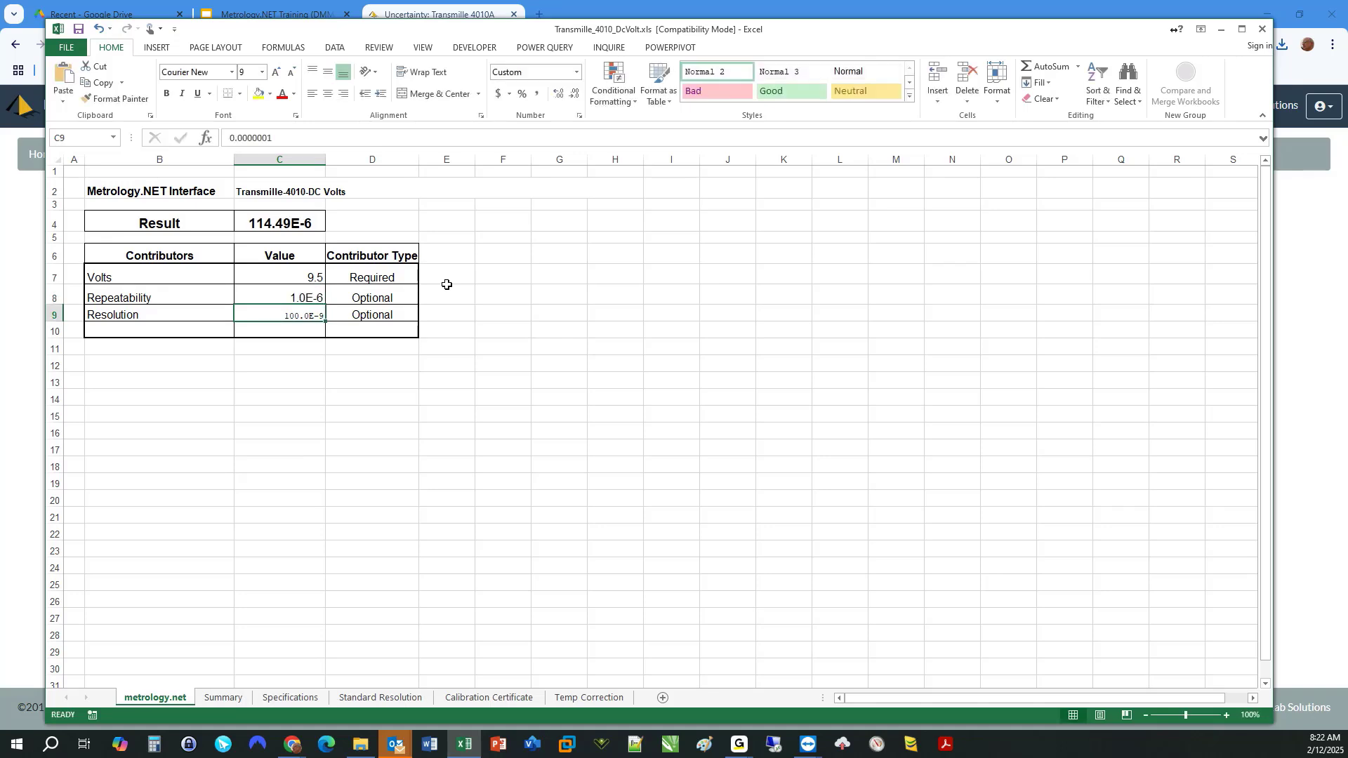
text(1e-)
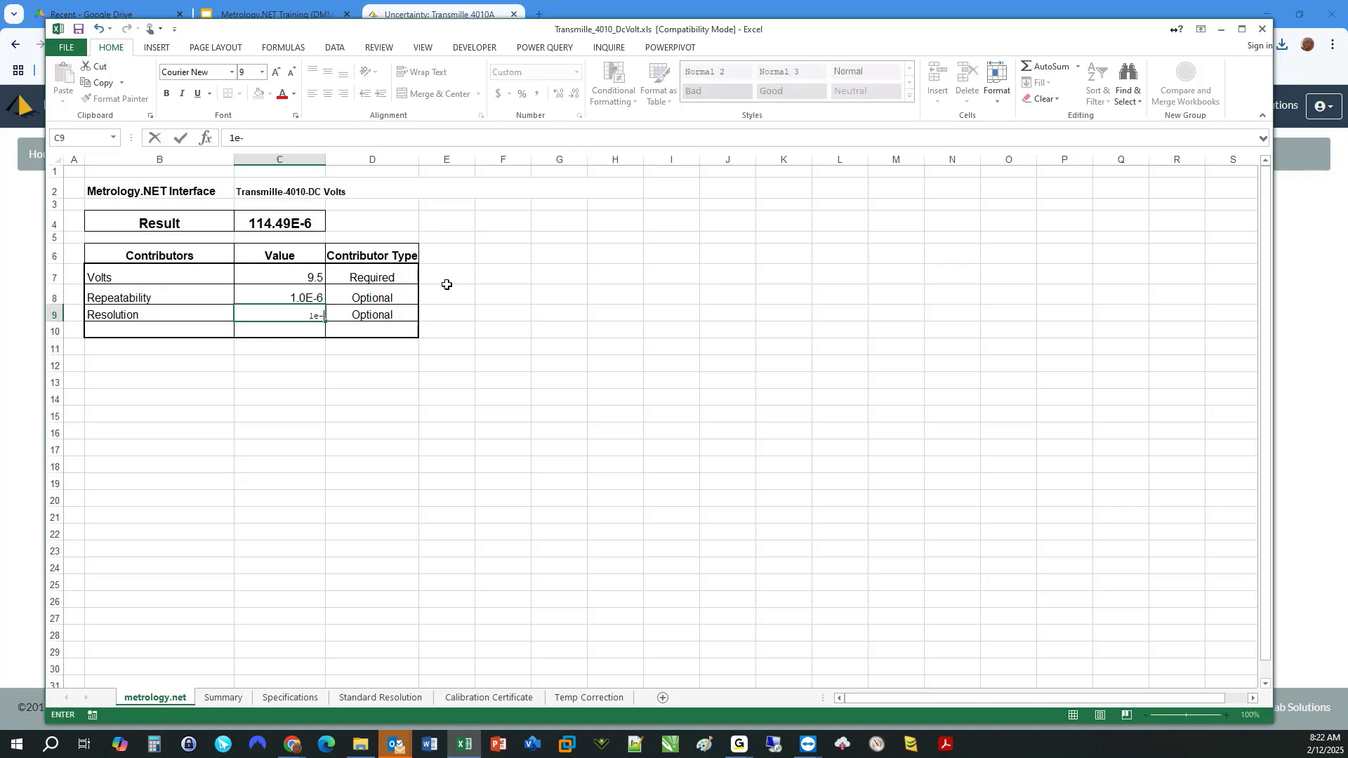
text(6)
key(Return)
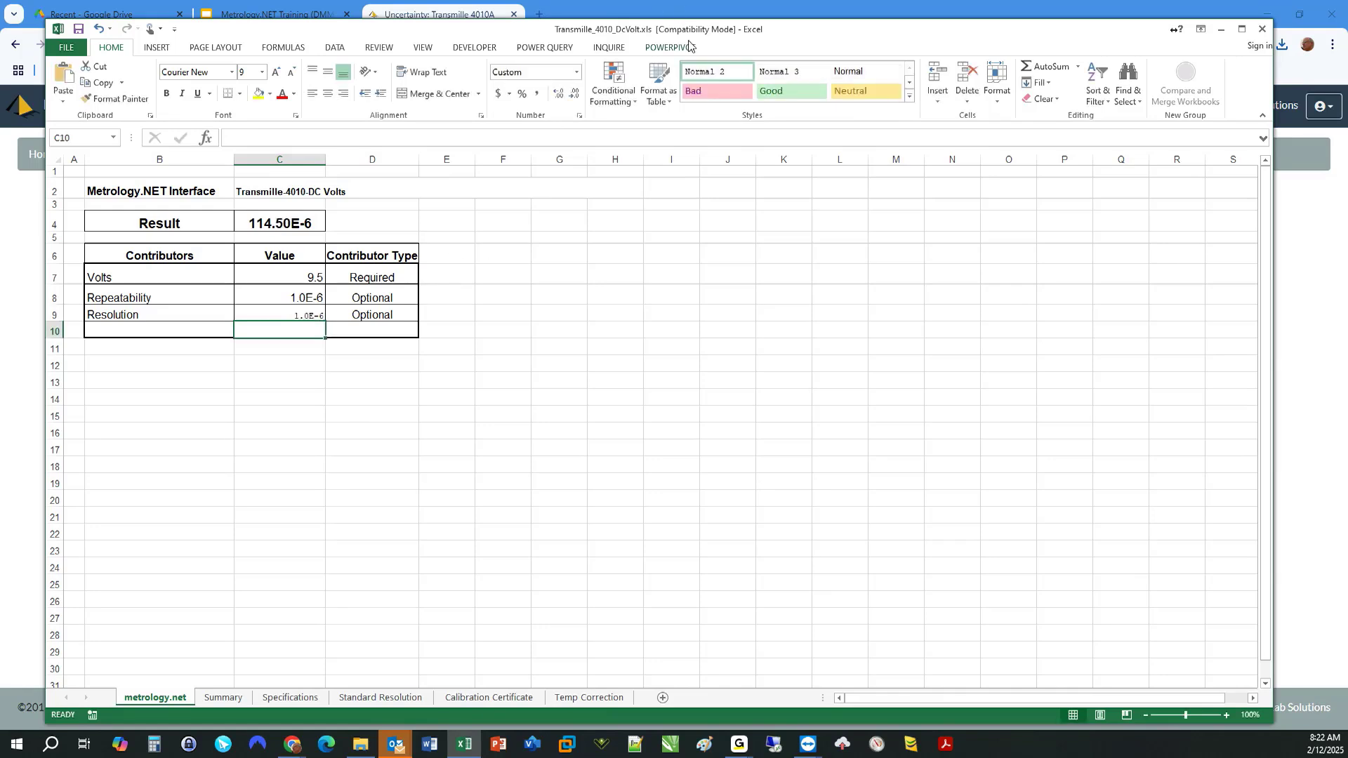
Move the workbook window aside to compare its Result with the web page's Expanded Uncertainty, and bring it back.
drag(691, 32, 708, 97)
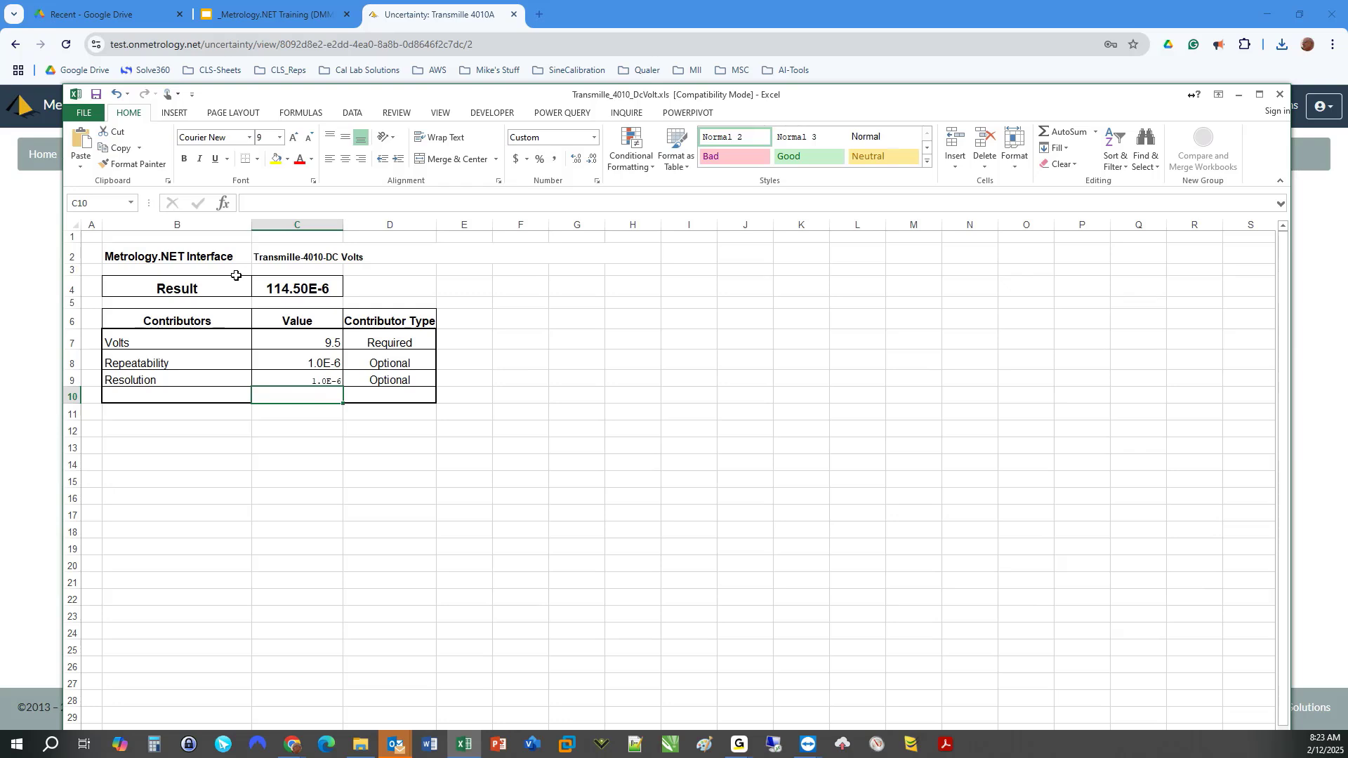
drag(823, 96, 933, 629)
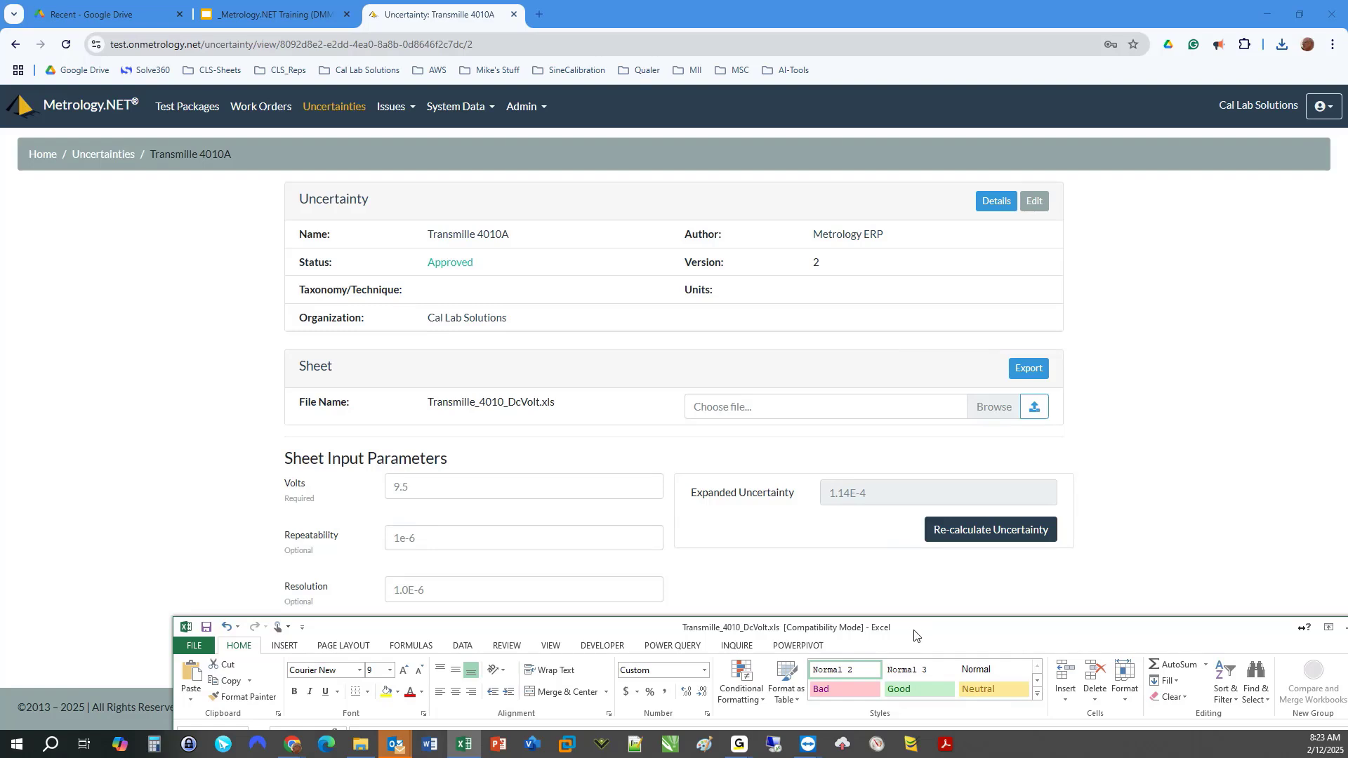
drag(915, 636, 837, 43)
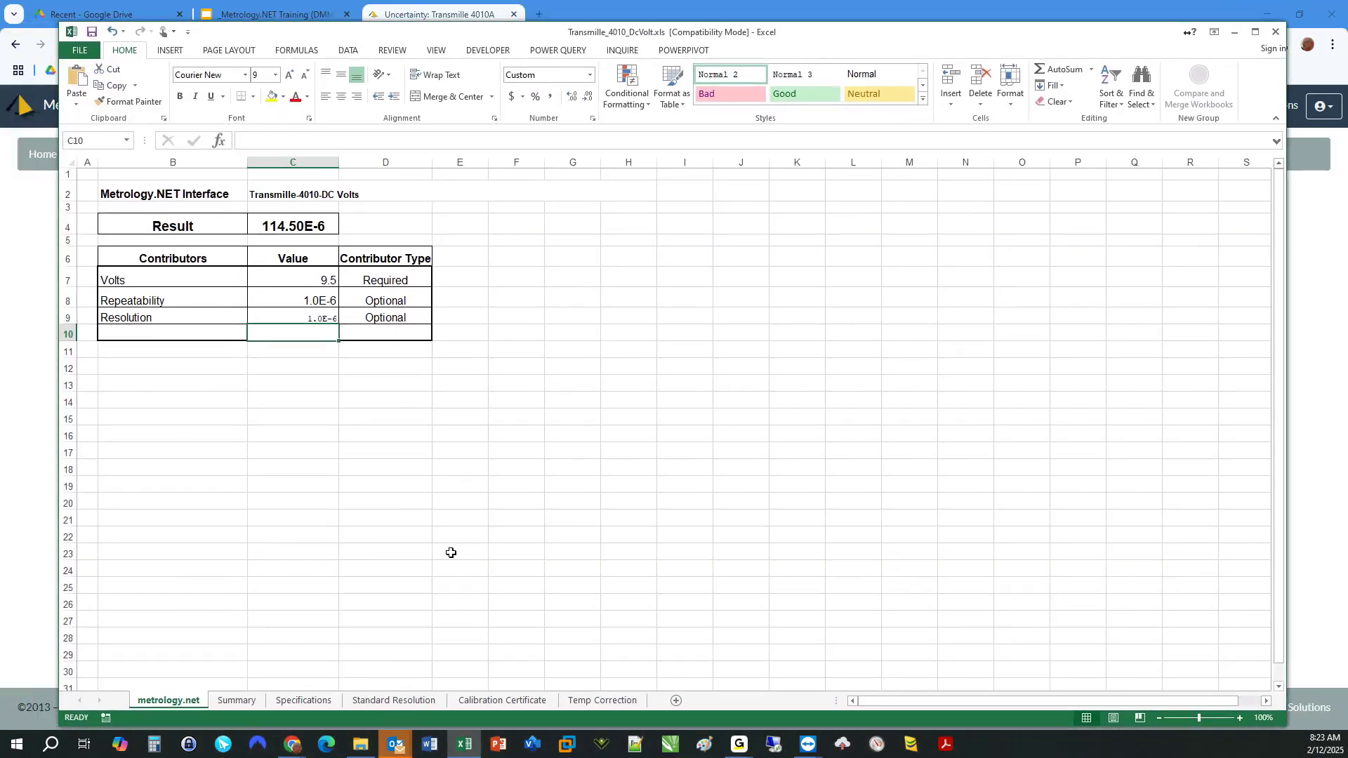
Examine the Standard Resolution, UUT Resolution and Repeatability entries in the uncertainty budget on the Summary sheet.
click(235, 701)
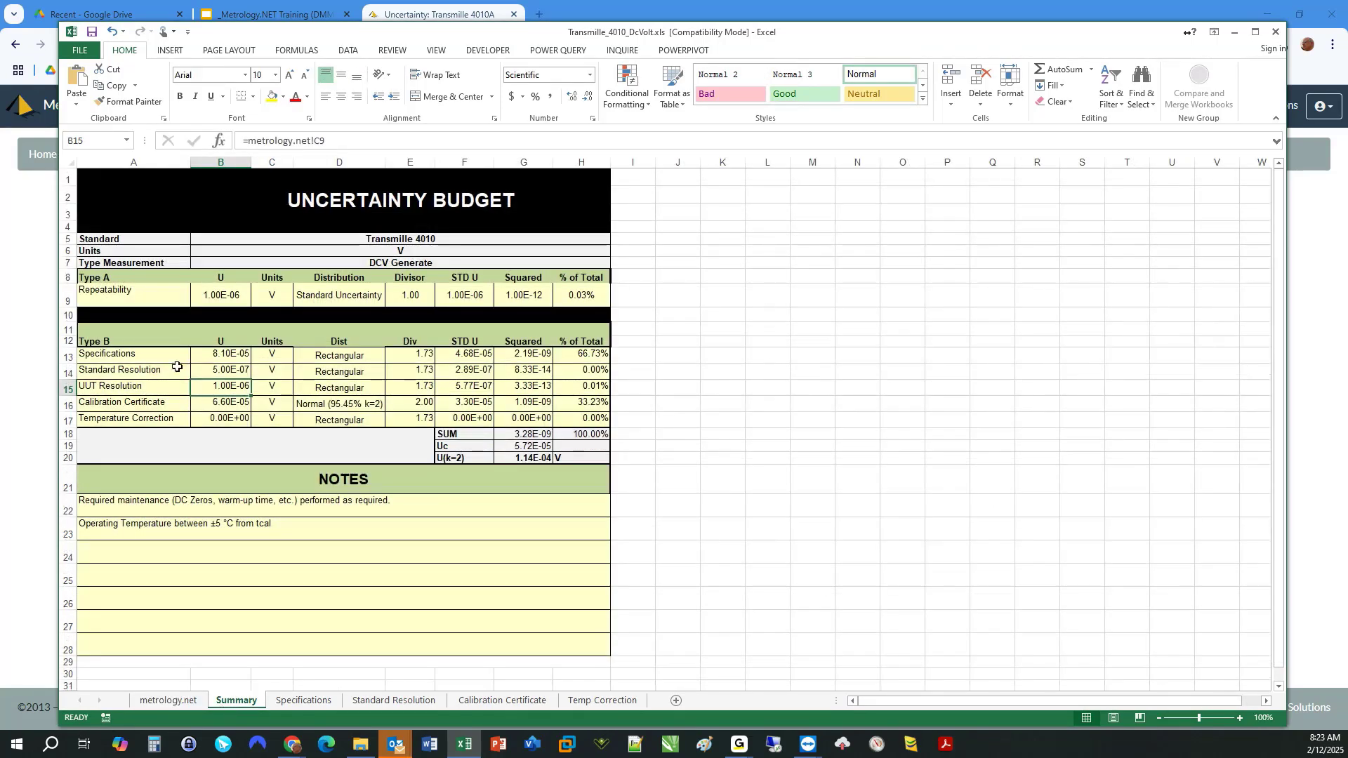
click(115, 373)
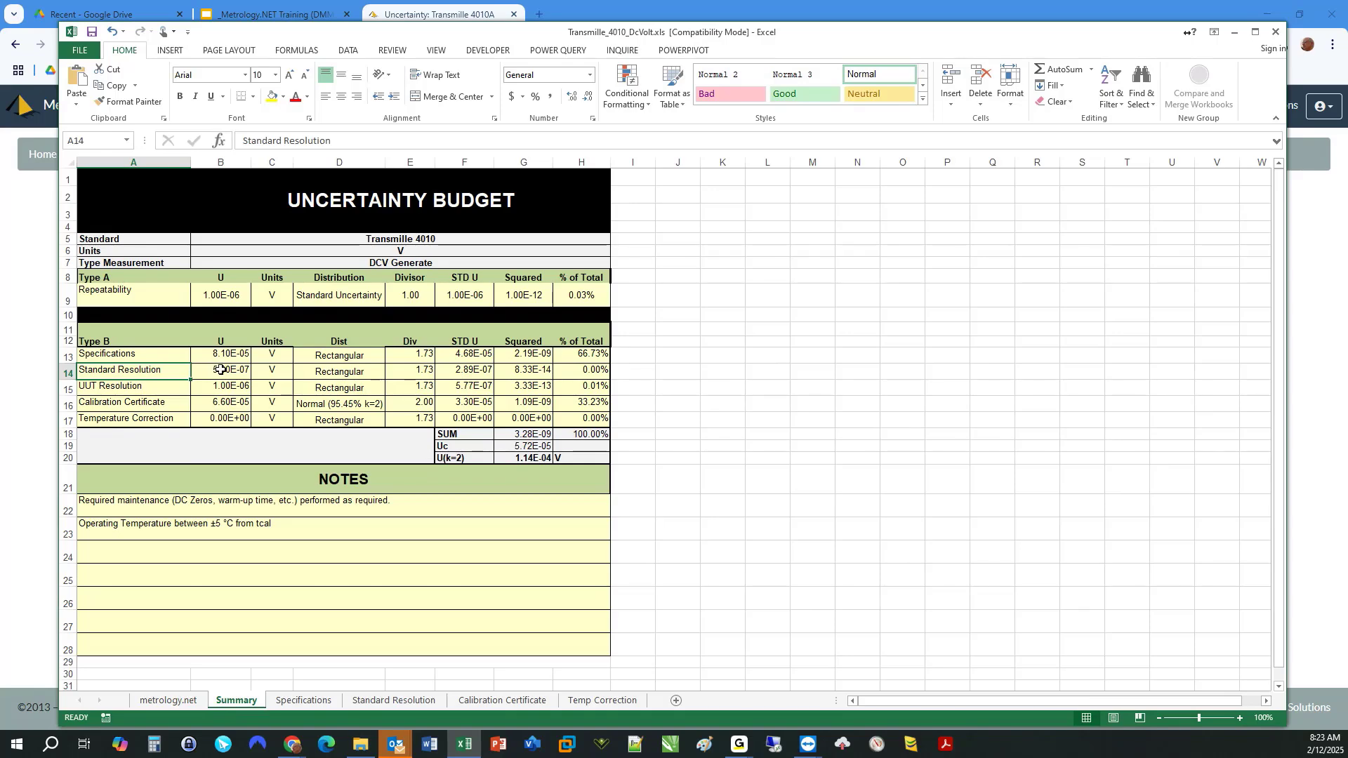
click(125, 391)
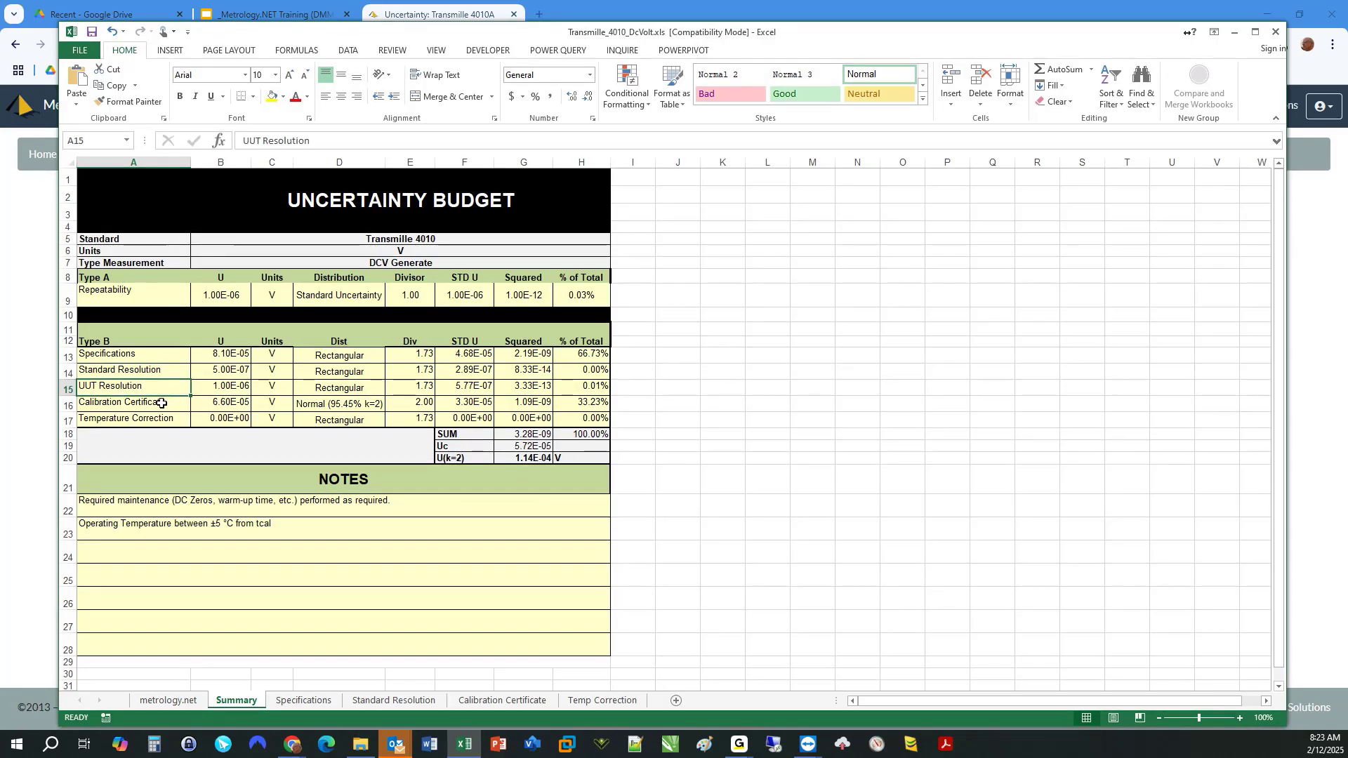
click(226, 299)
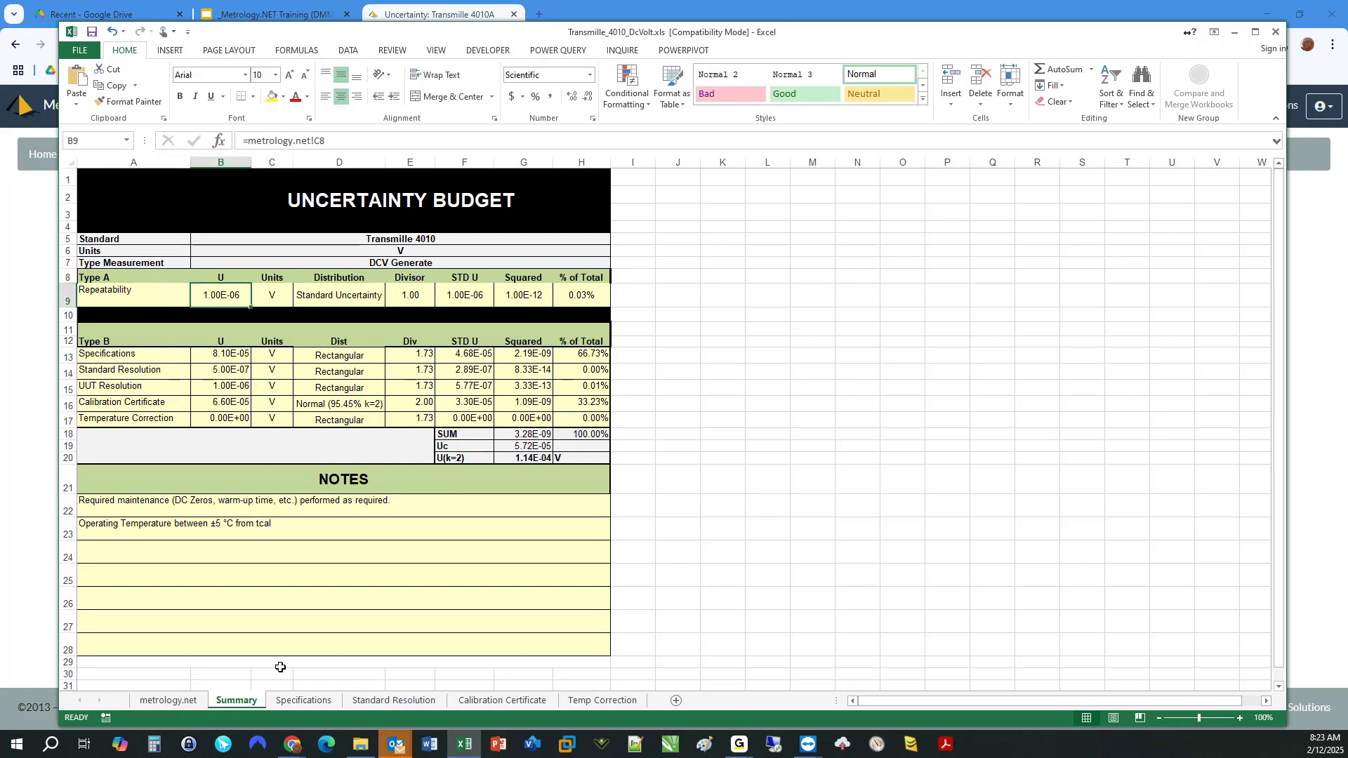
Review the Specifications, Standard Resolution, Calibration Certificate and Temp Correction sheets in turn.
click(313, 704)
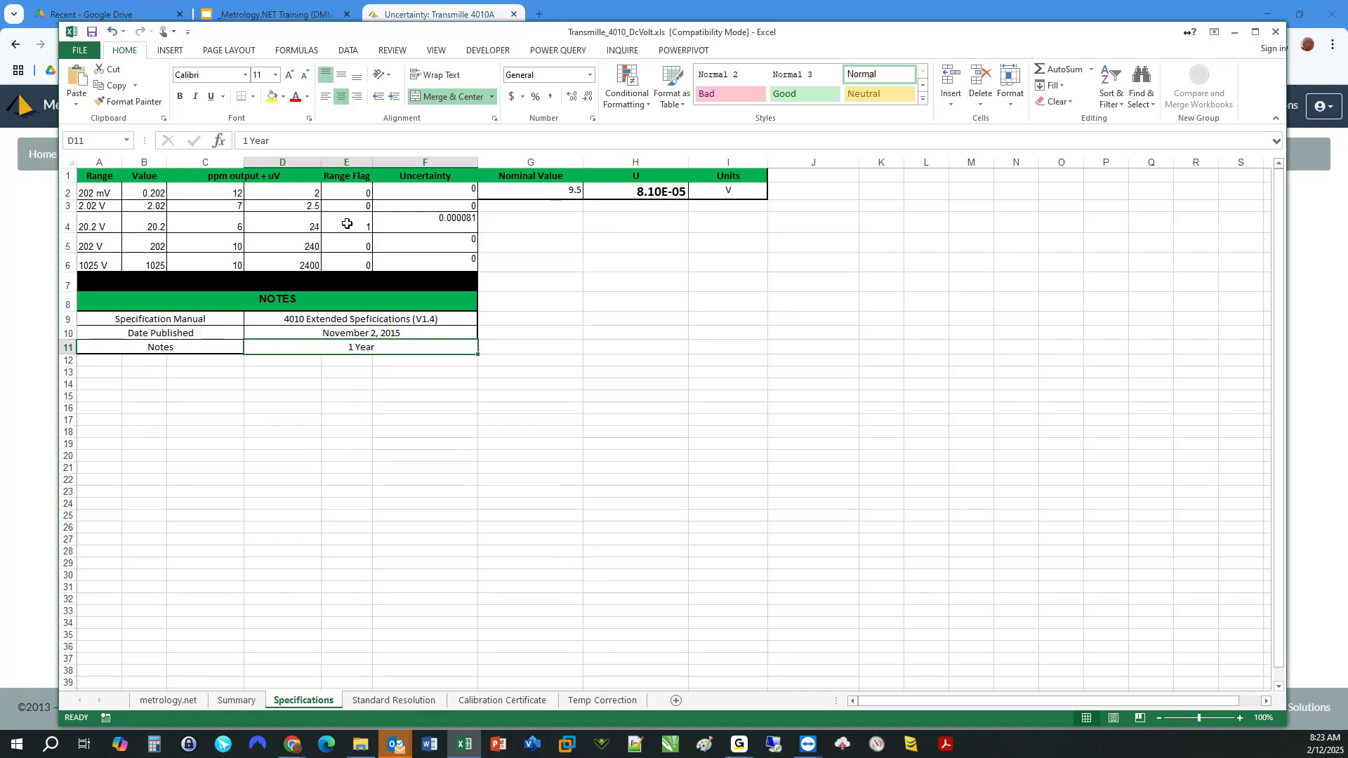
click(393, 700)
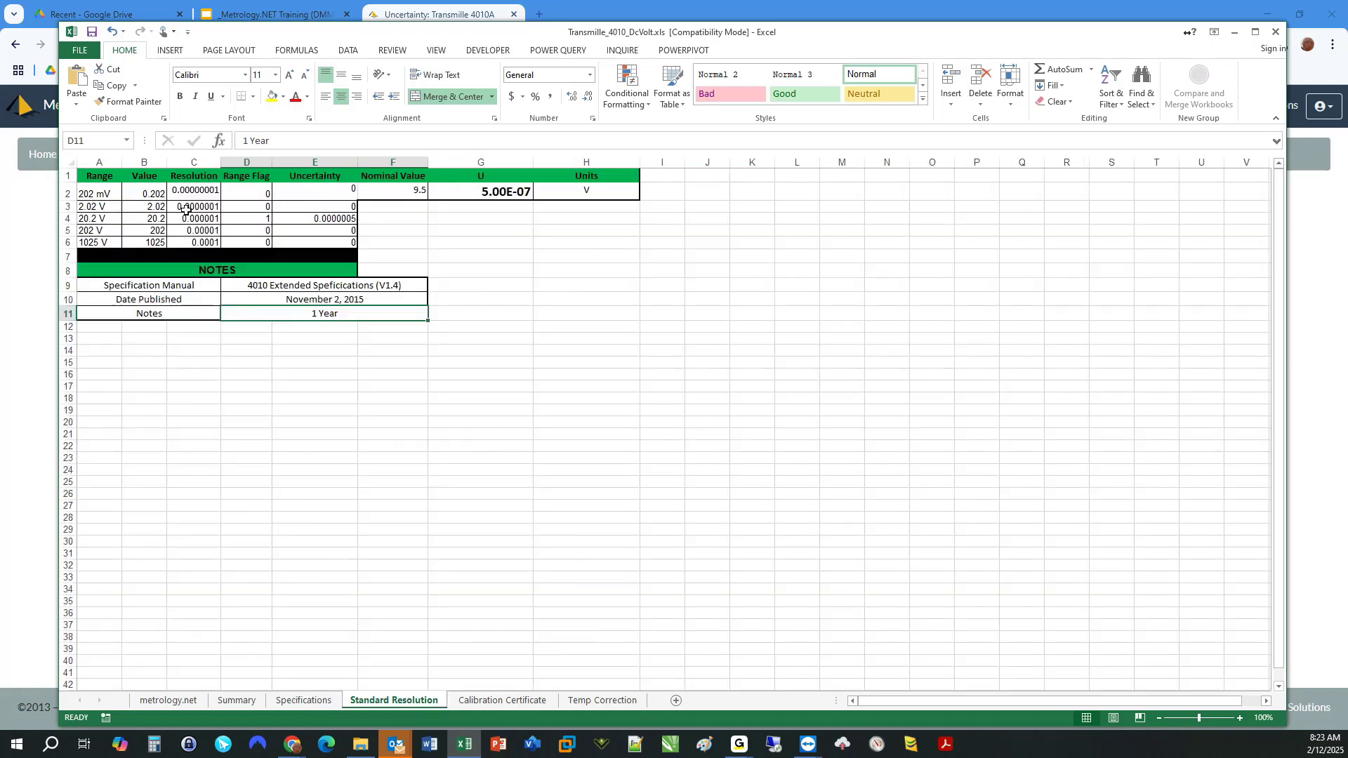
click(485, 700)
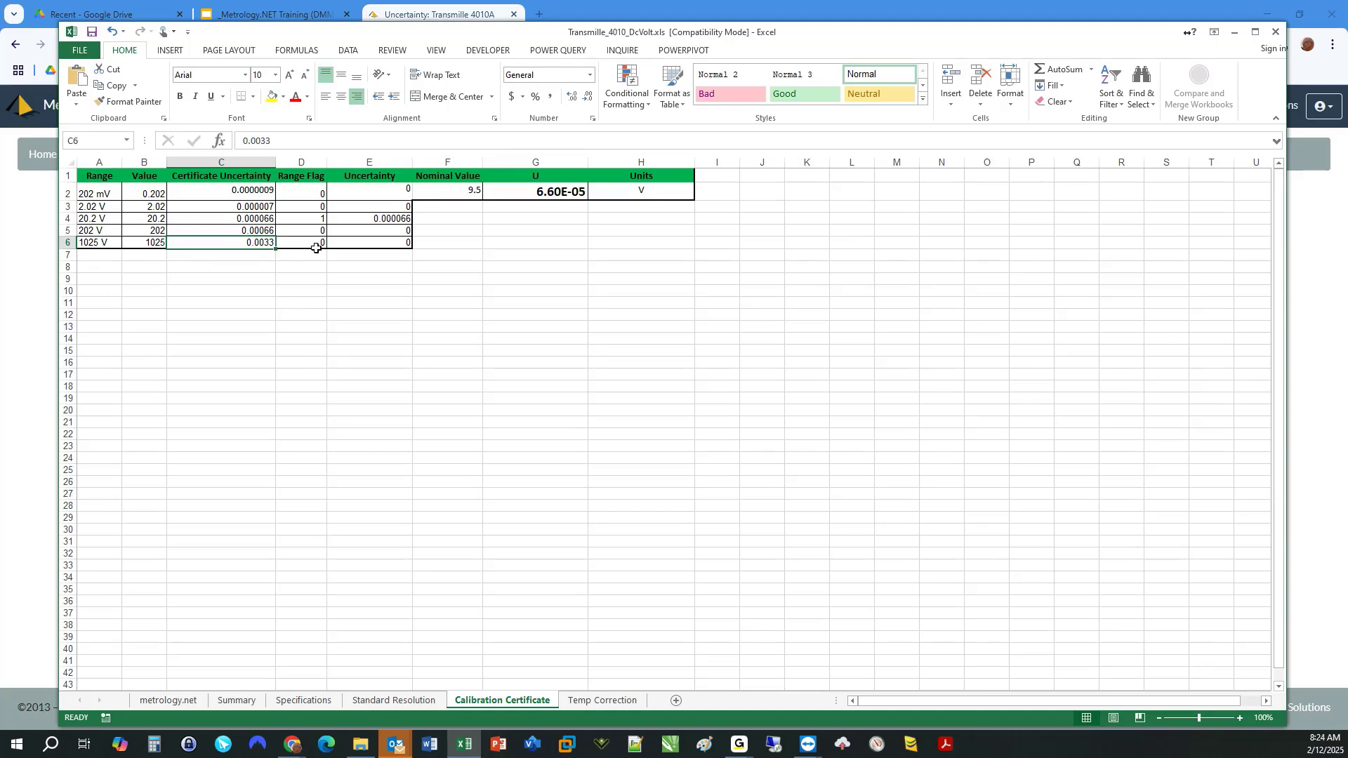
click(600, 701)
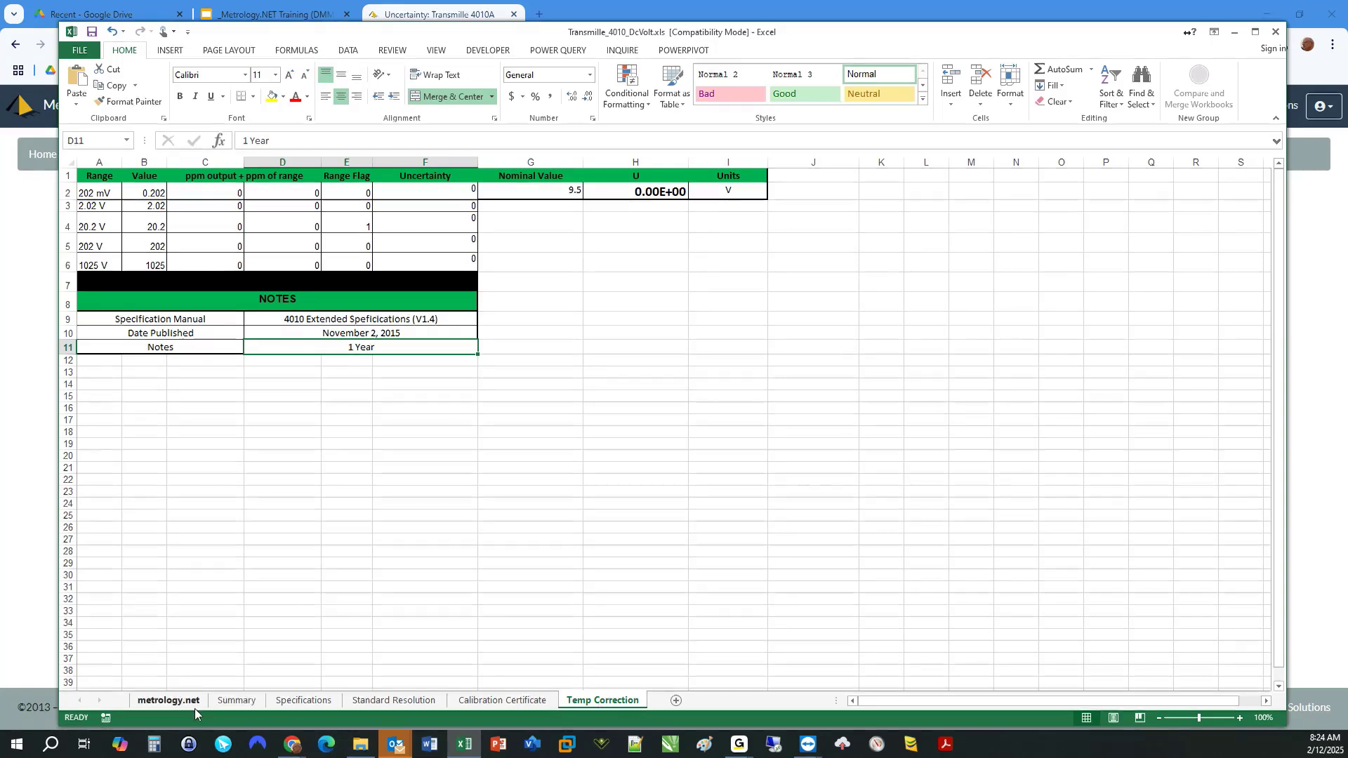
Return to the metrology.net sheet and examine the contributor names and the empty row beneath Resolution.
click(169, 701)
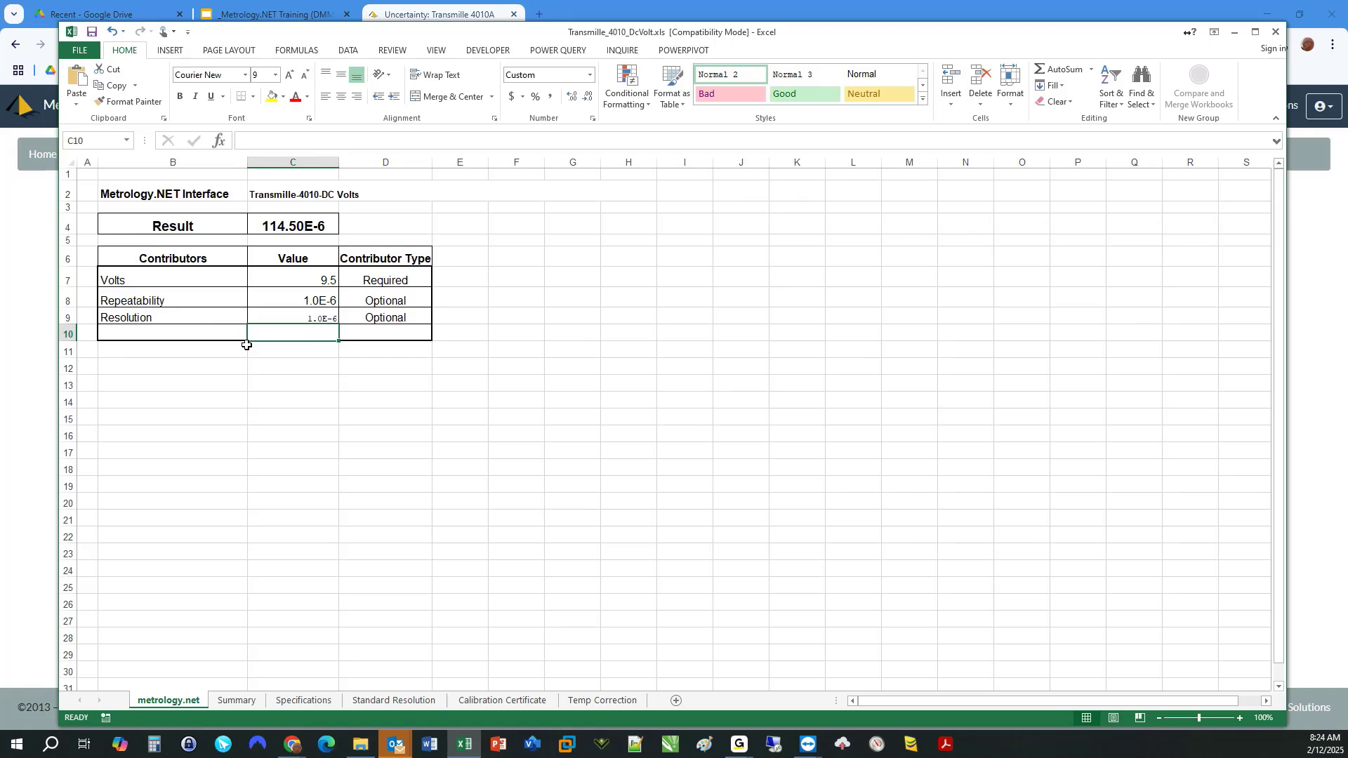
click(477, 410)
click(105, 282)
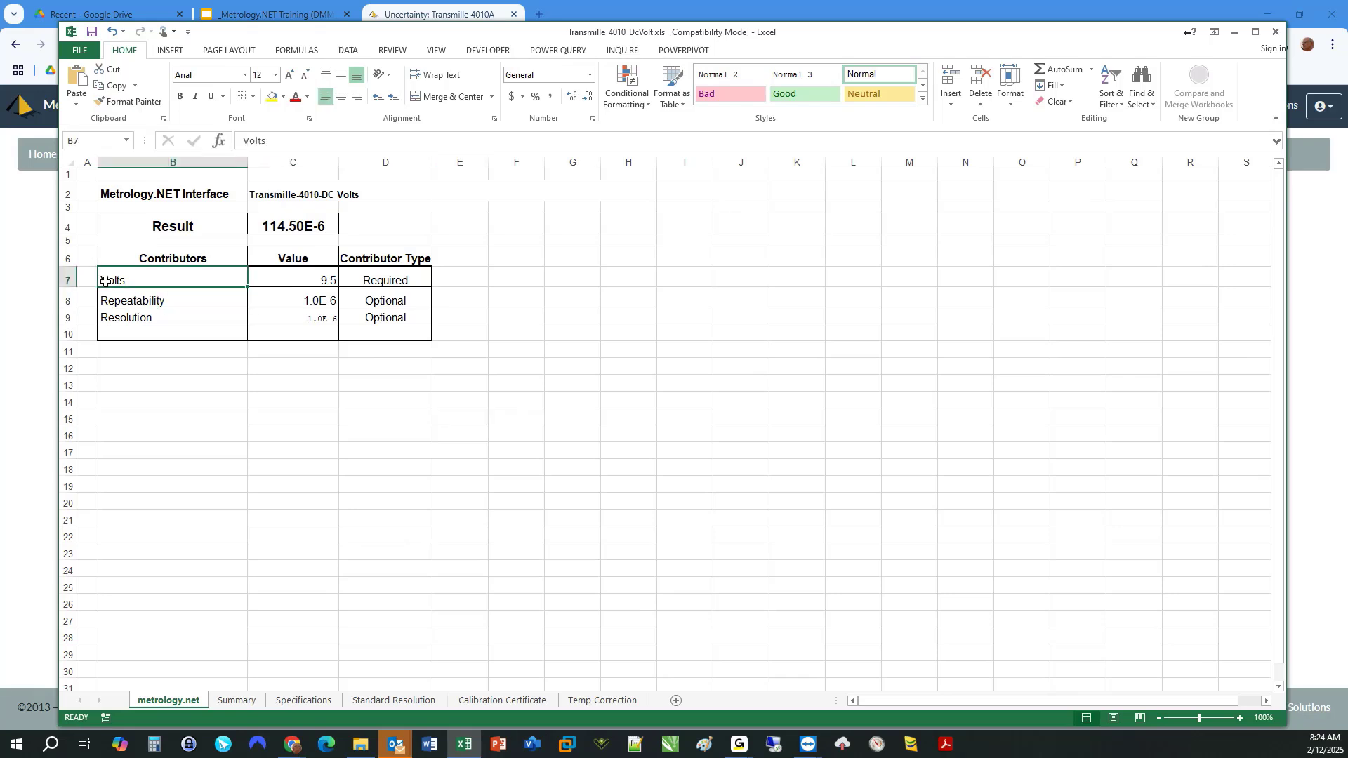
key(Down)
key(Down)
key(Down)
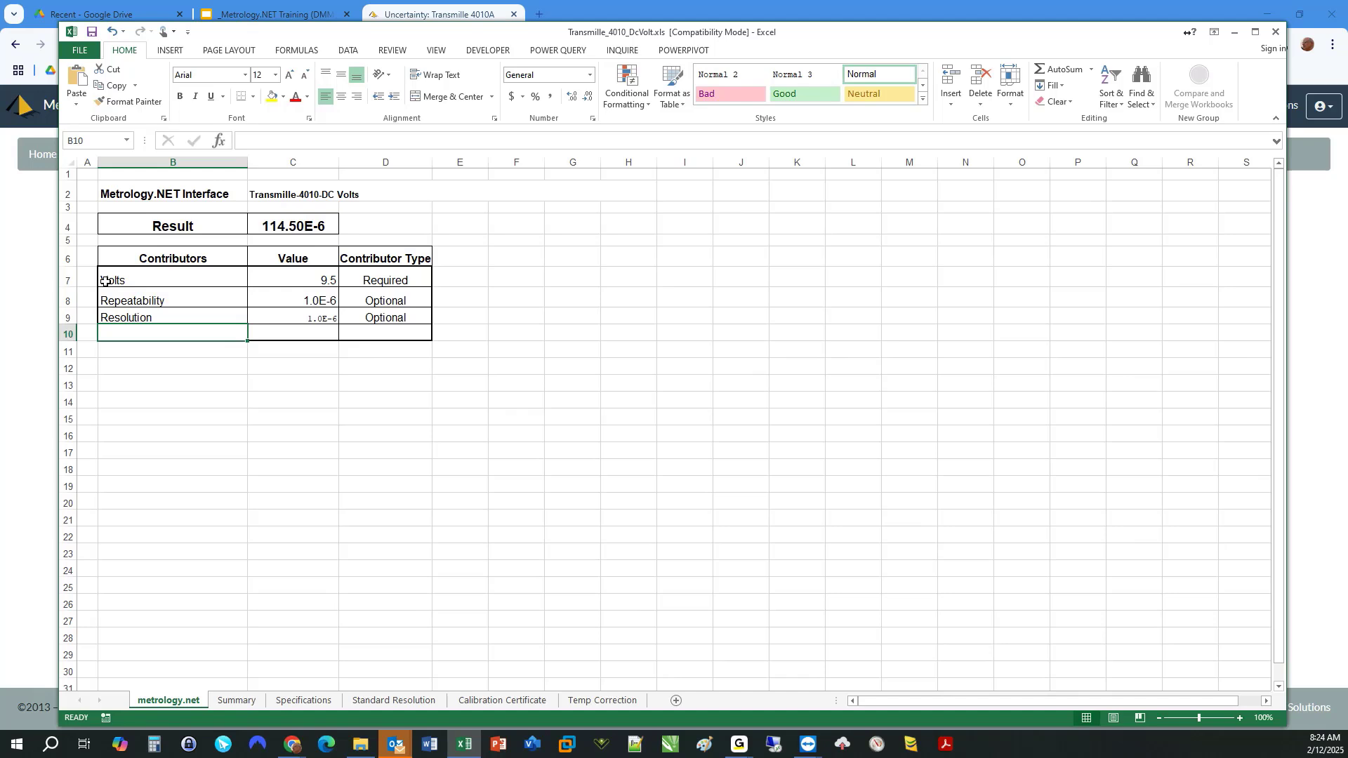
key(Right)
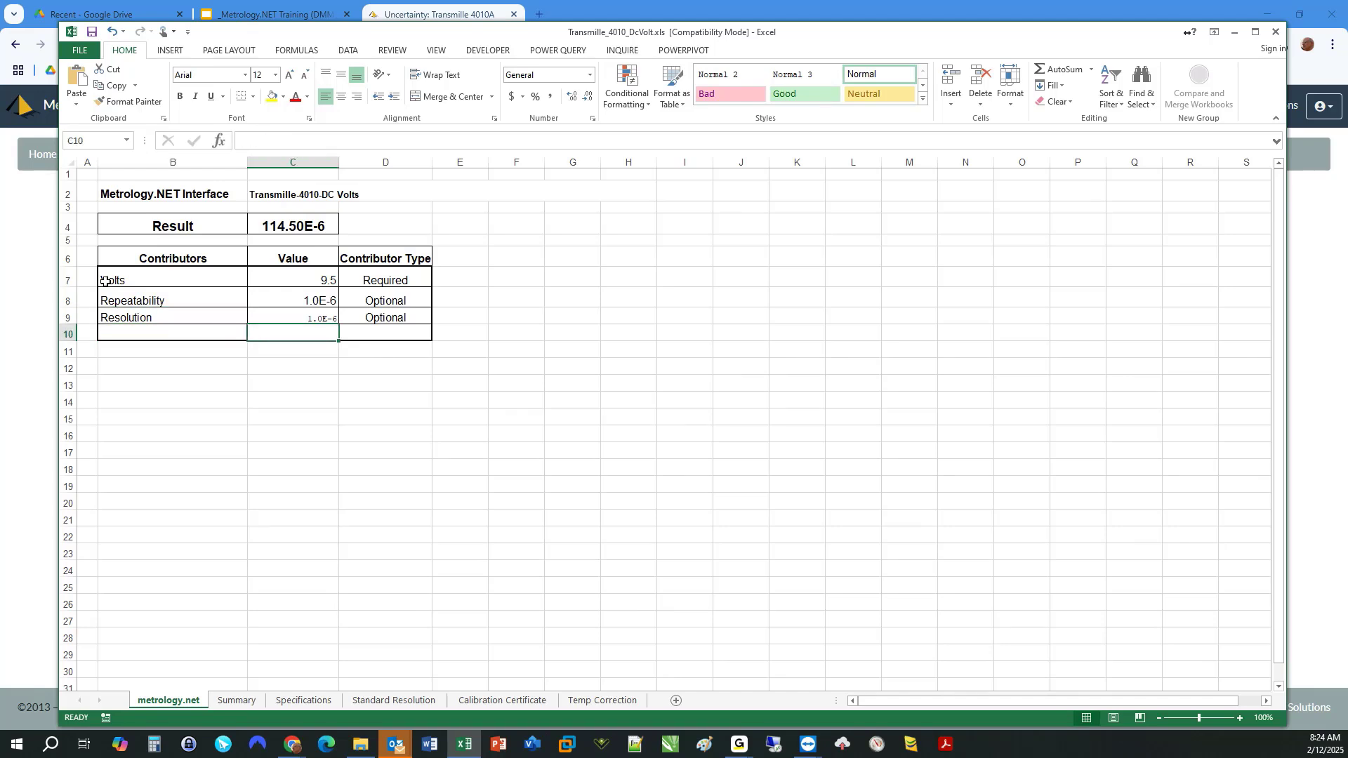
key(Right)
key(Left)
key(Right)
key(Left)
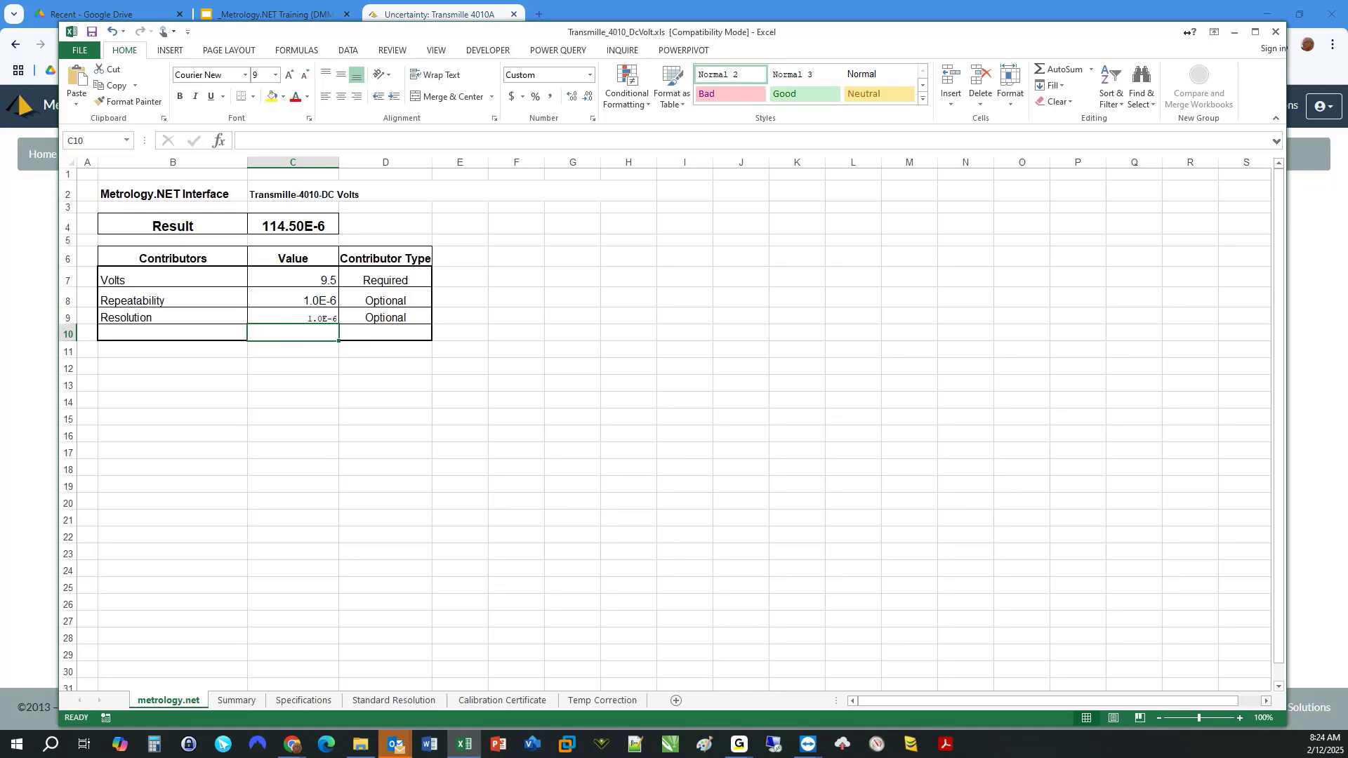
Switch to Metrology.NET in the browser, filter the uncertainties by 552 and open the Fluke 5520A Source.Voltage.AC.Sinewave calculator.
click(25, 368)
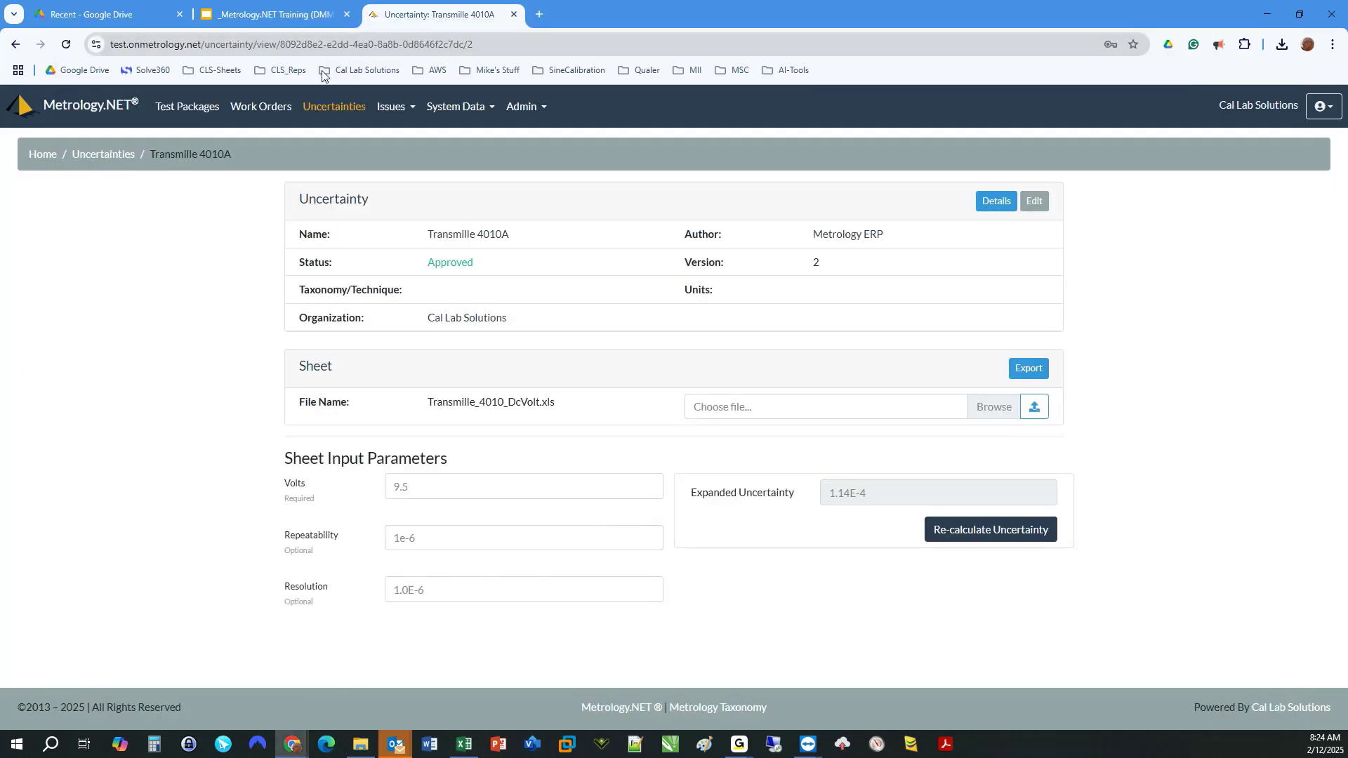
click(322, 108)
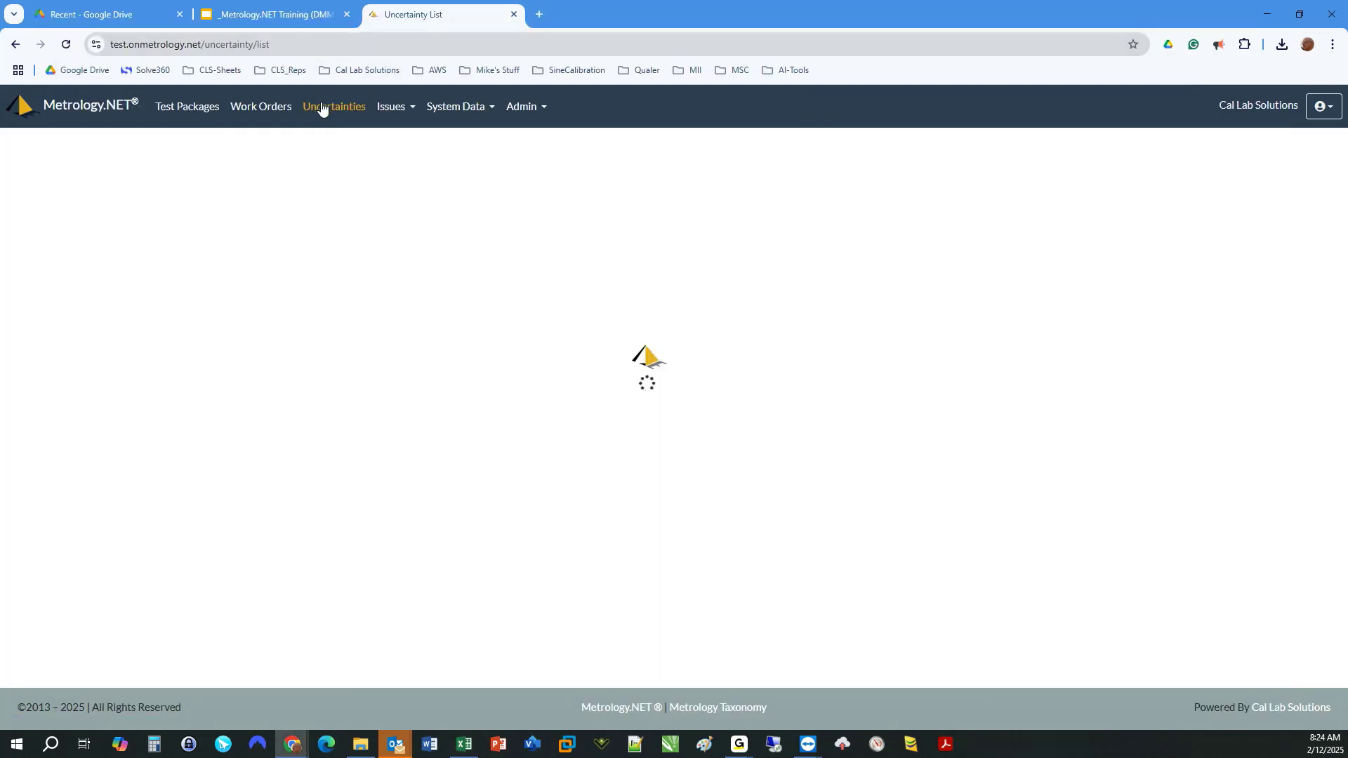
click(81, 239)
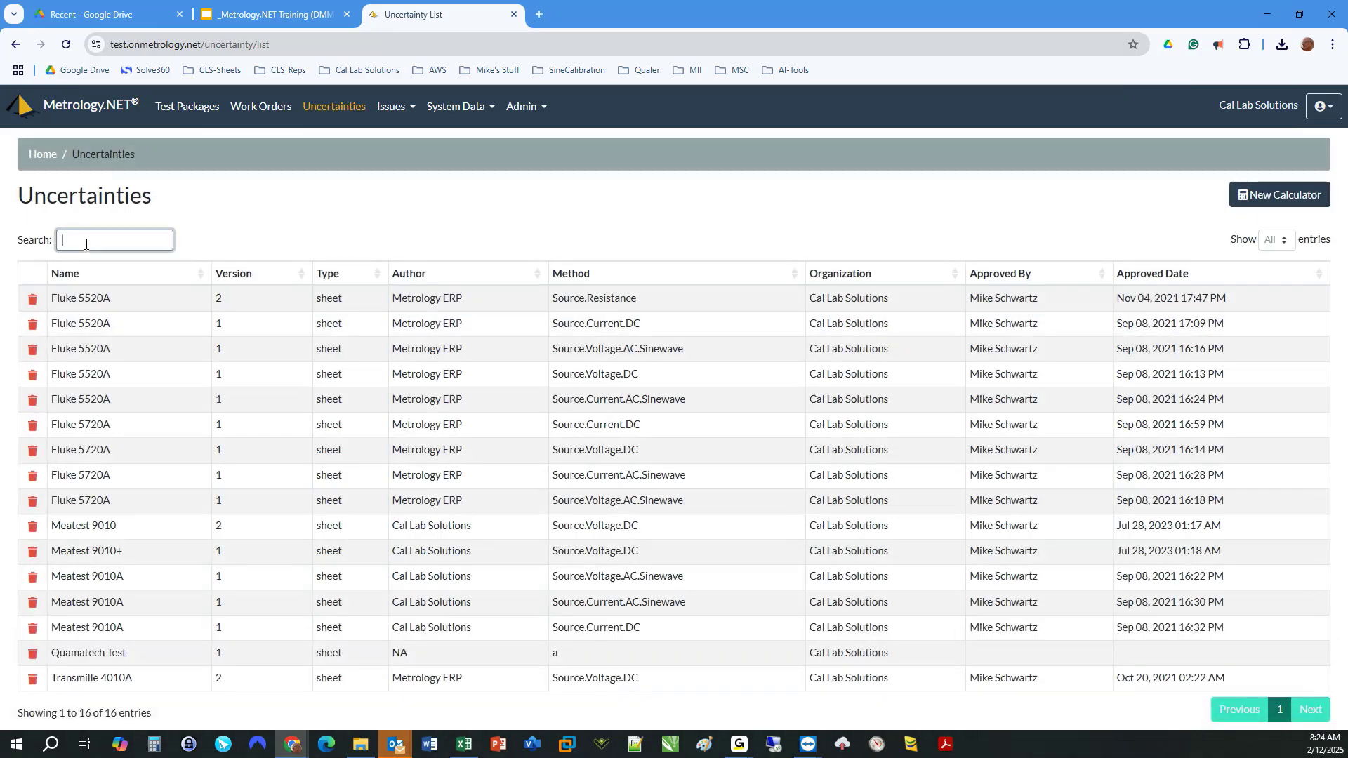
text(552)
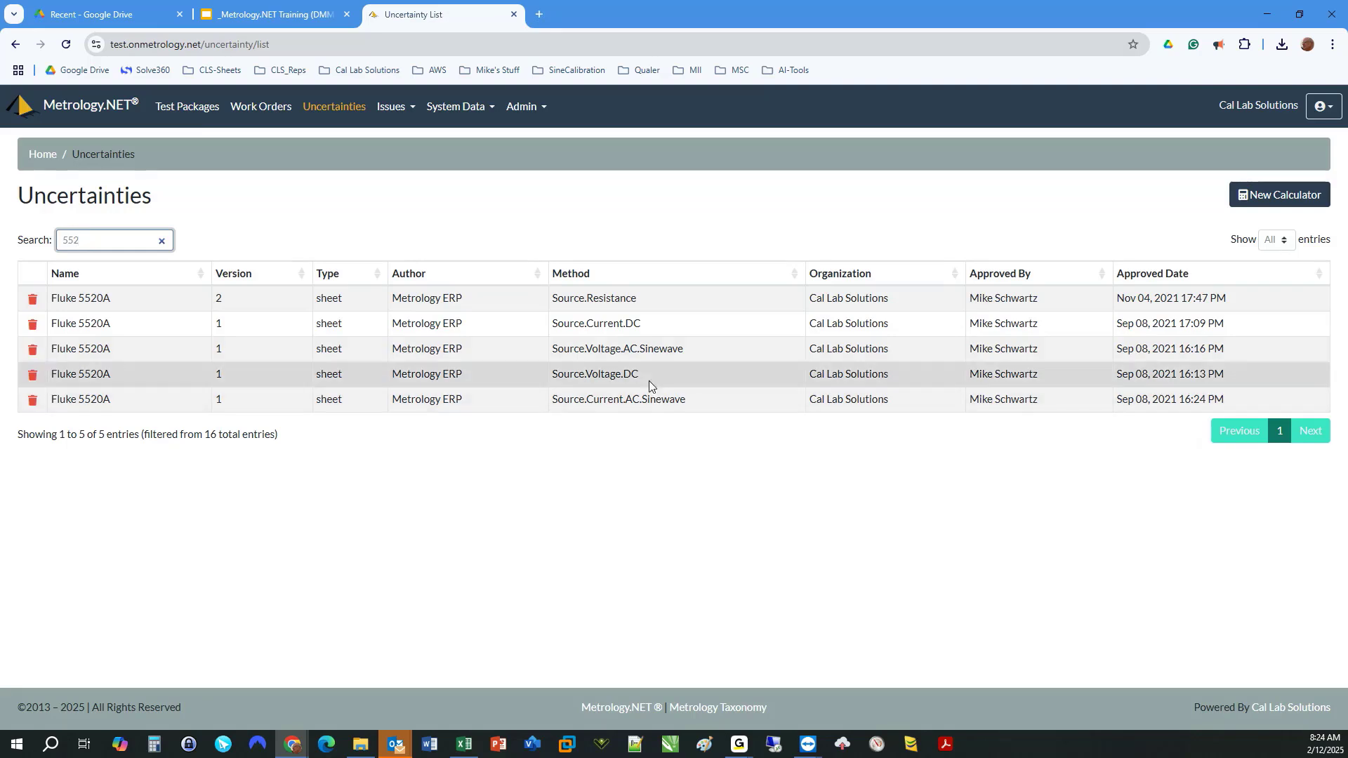
click(653, 349)
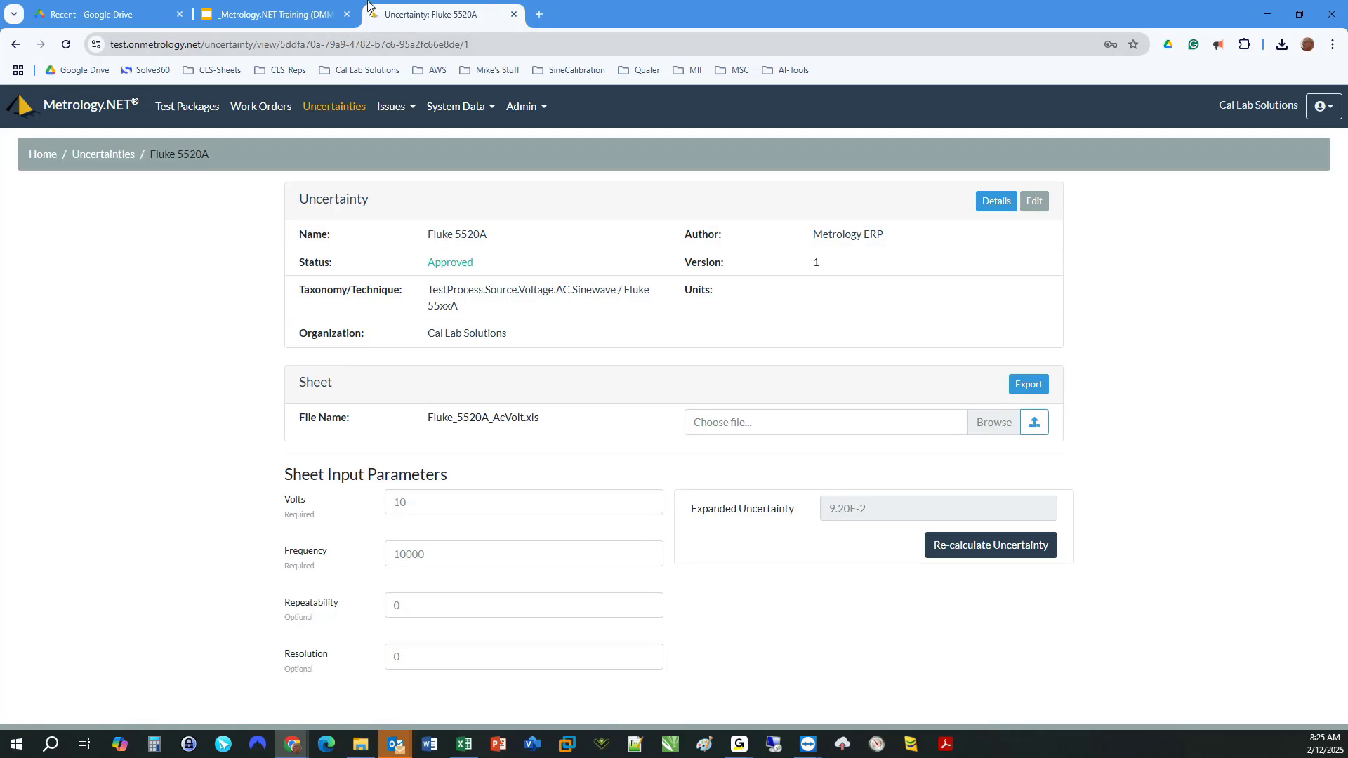
Examine the instrument folders in the Released\Uncertanties directory in File Explorer, and return to the browser.
key(super+e)
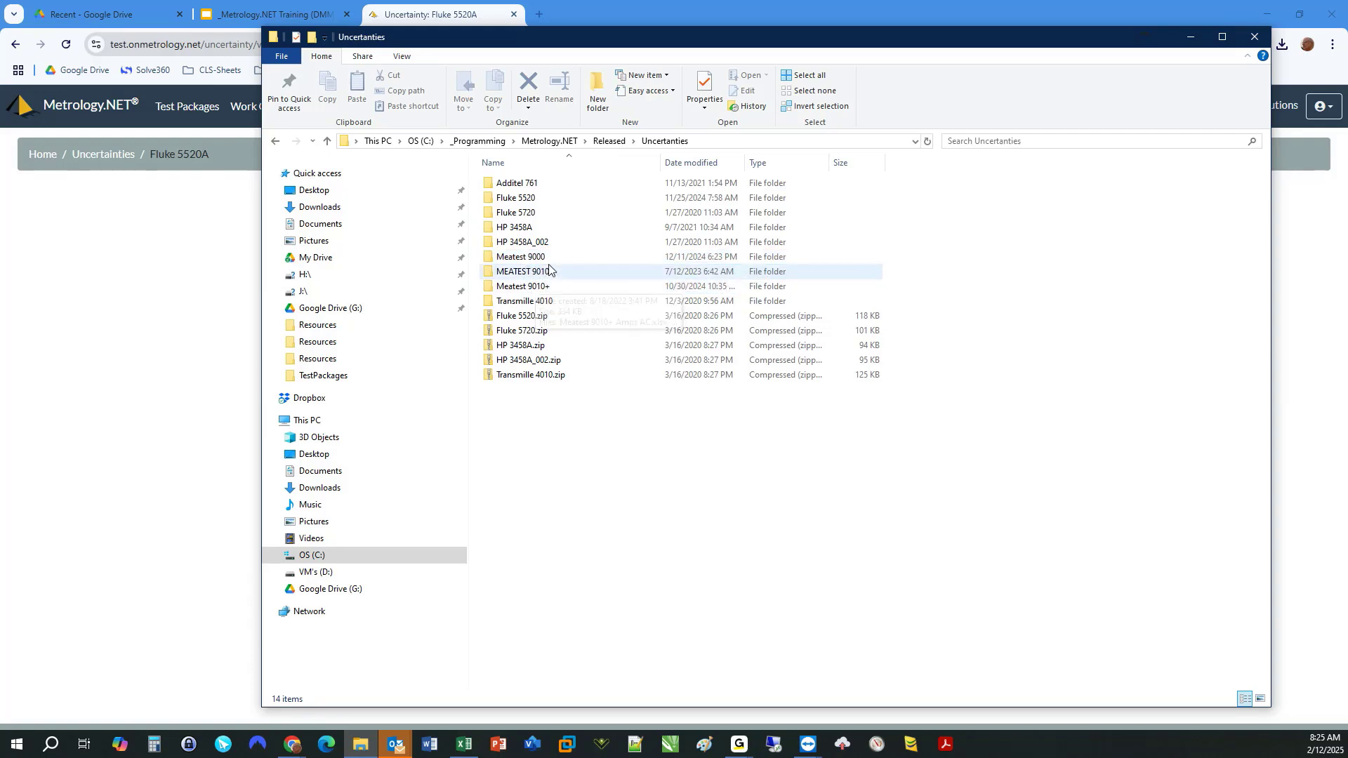
mouse_move(568, 276)
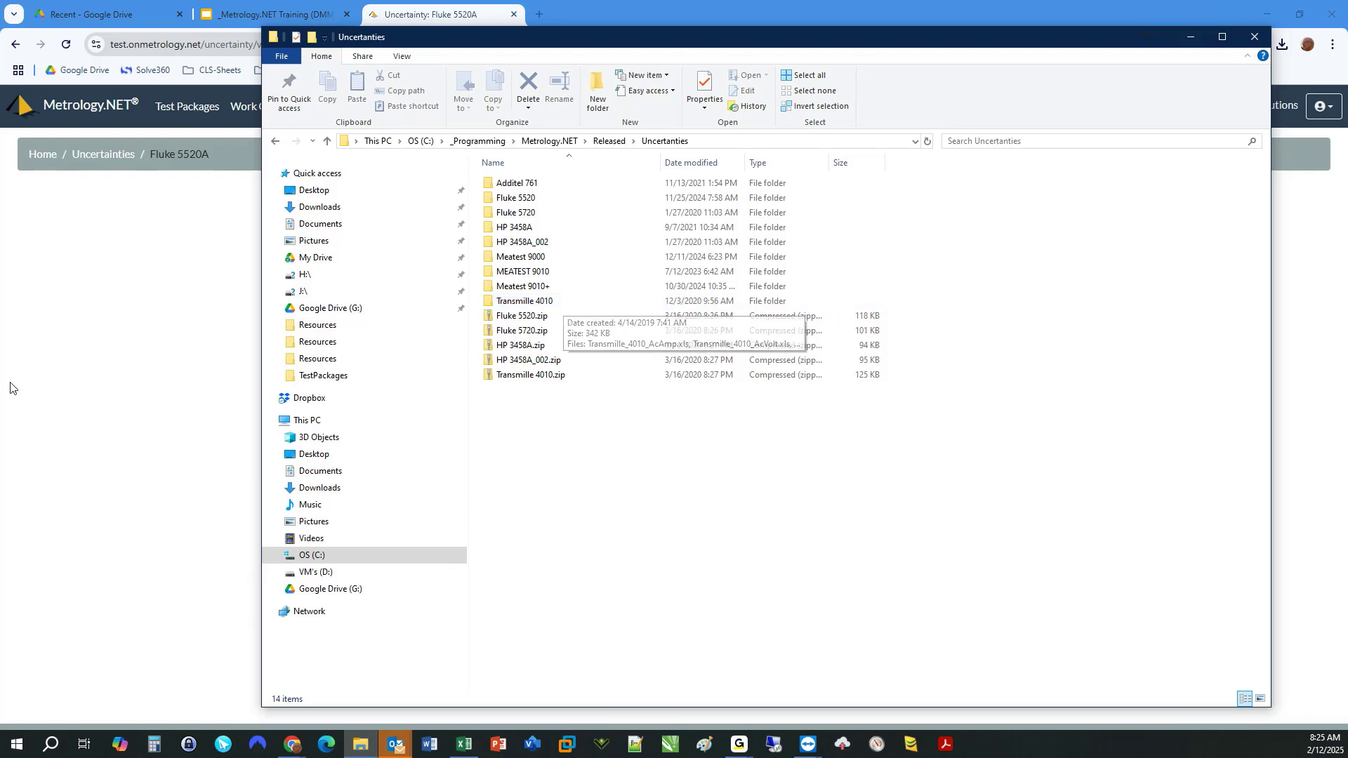
click(73, 396)
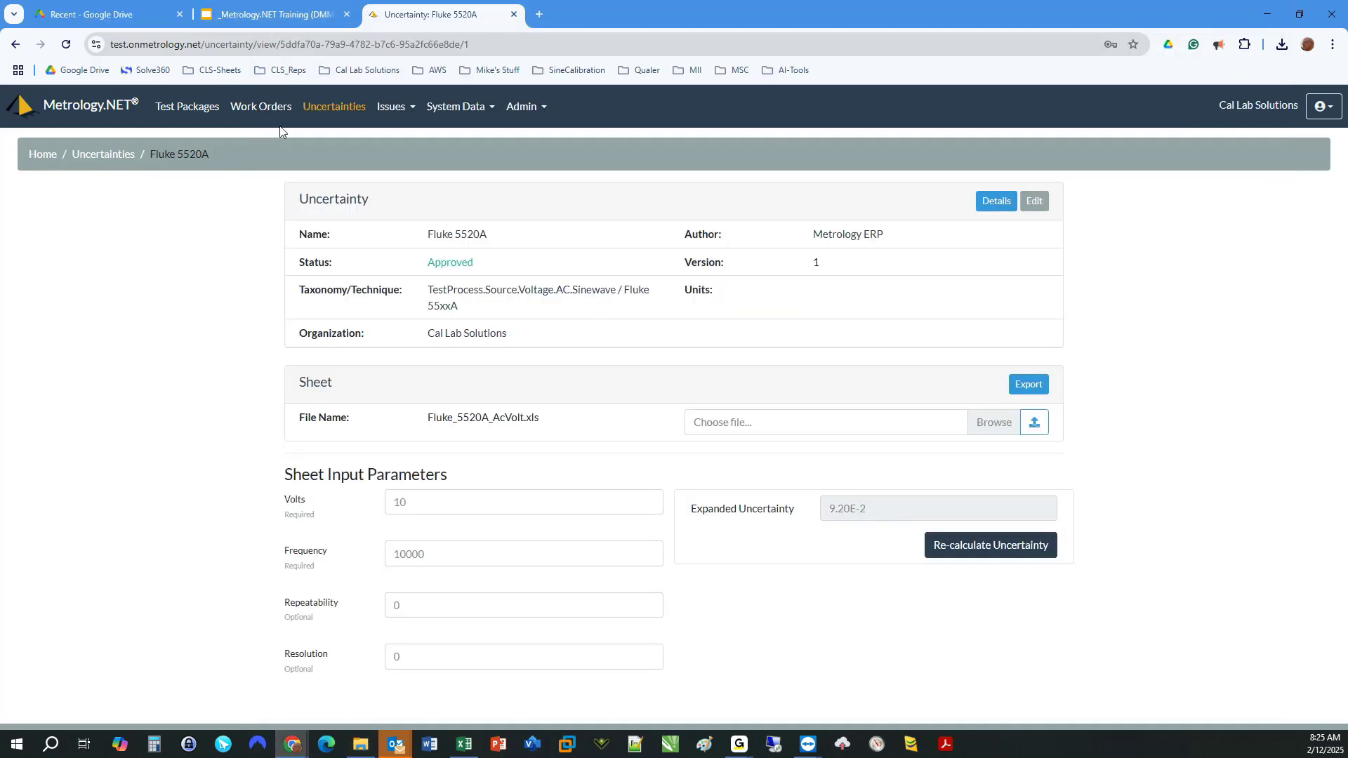
Return to the full uncertainties list and filter it by 901.
click(354, 115)
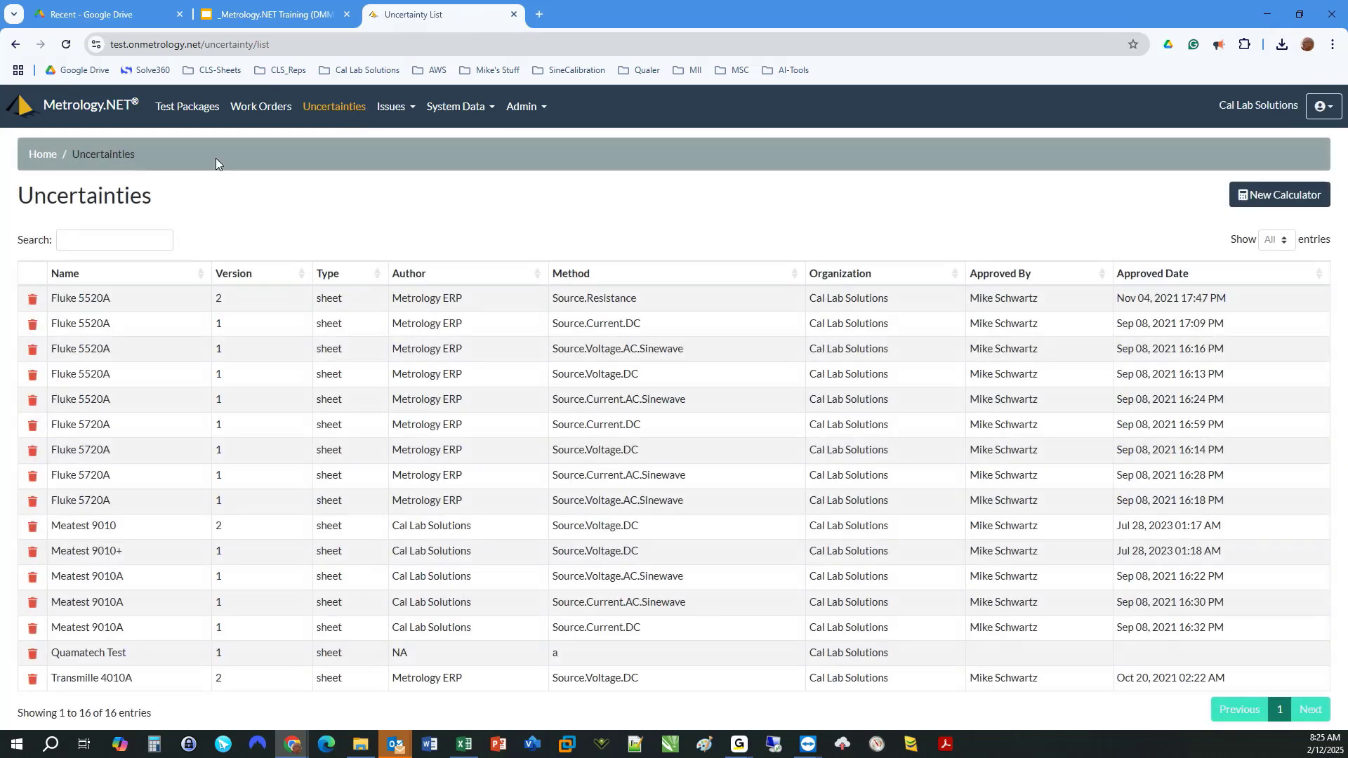
click(99, 242)
text(901)
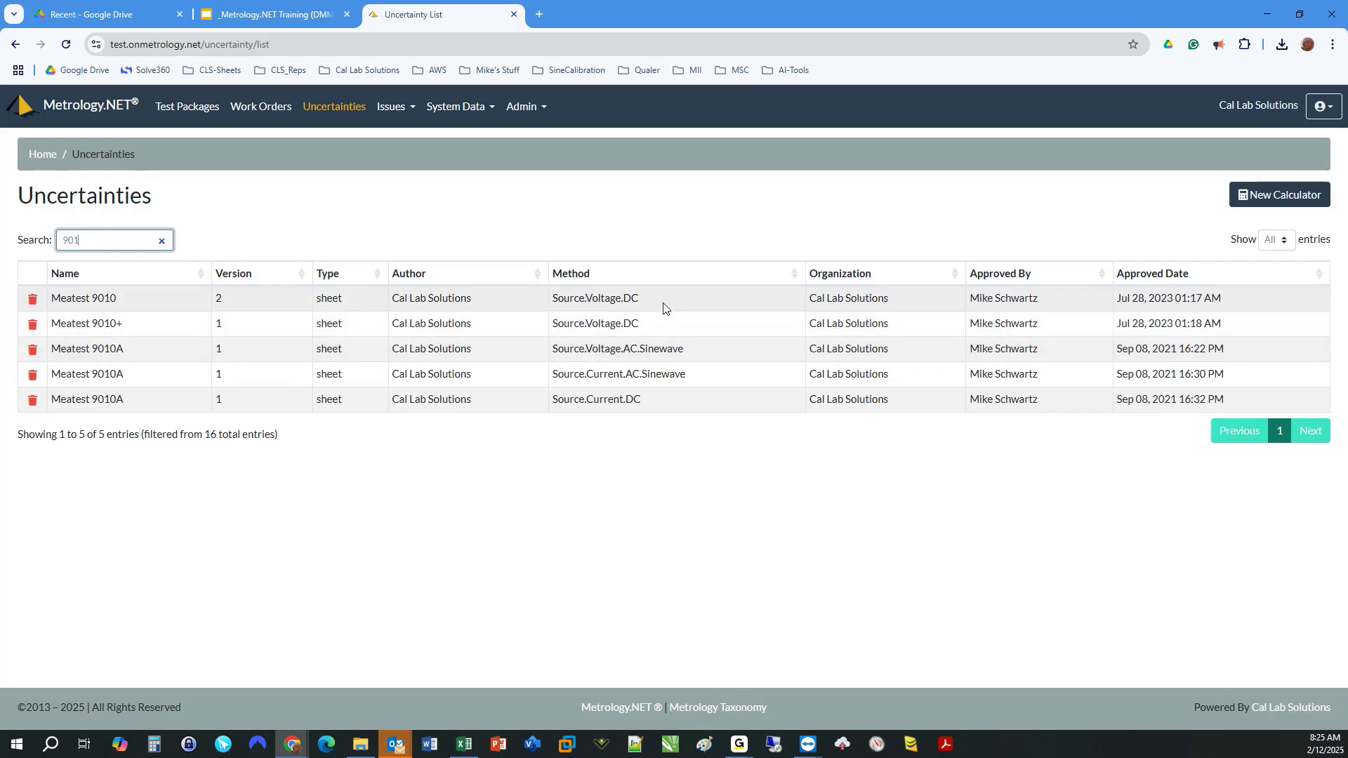
Open the list of open work orders.
click(275, 109)
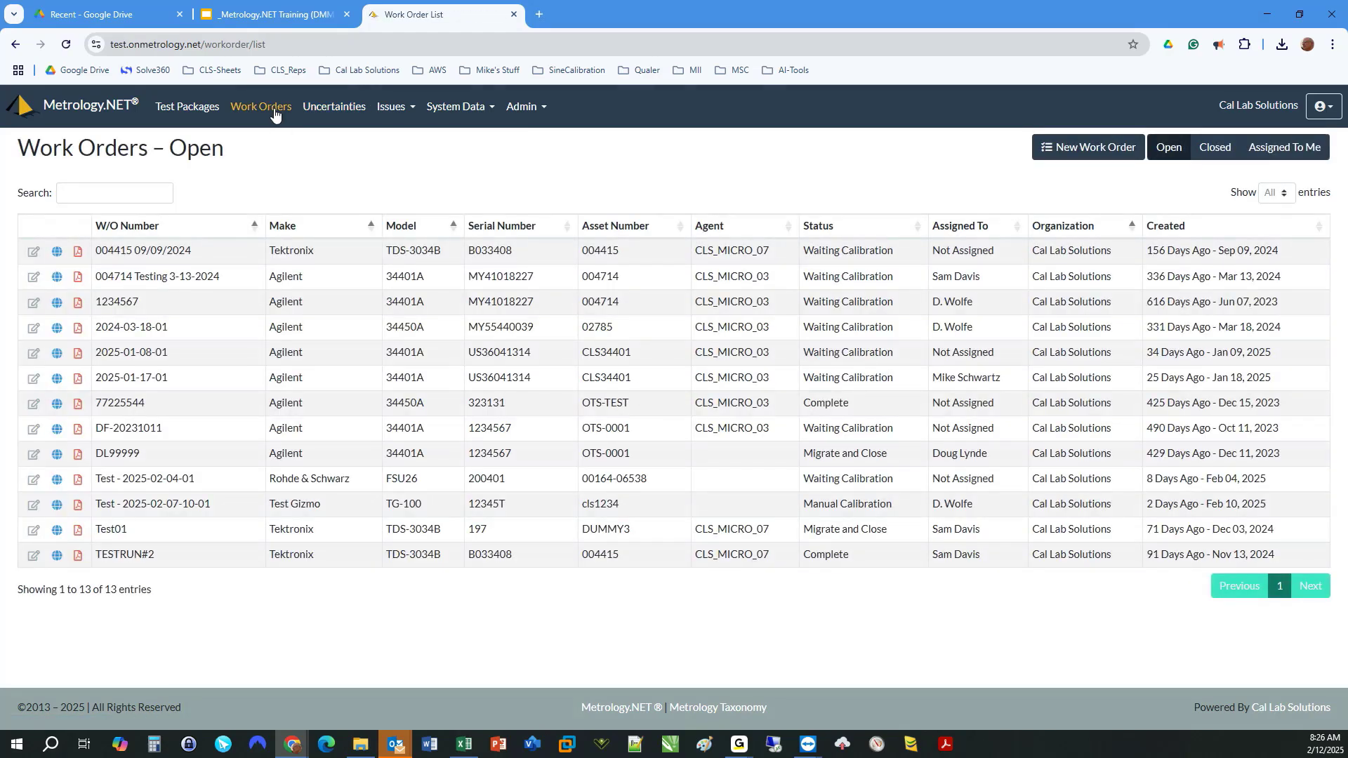
Open the Agilent 34401A work order created Jan 18, 2025, and clear its DC Volts Gain Verification test results.
click(446, 372)
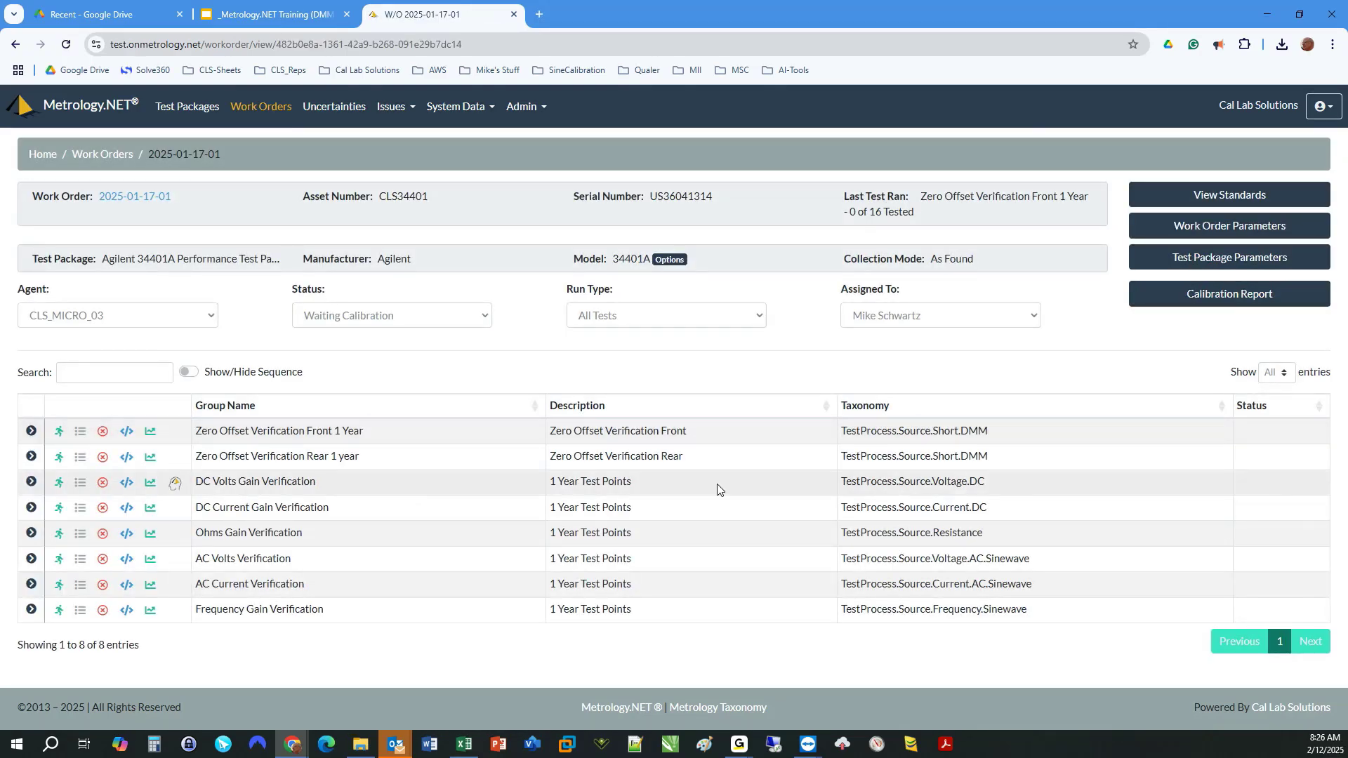
click(102, 483)
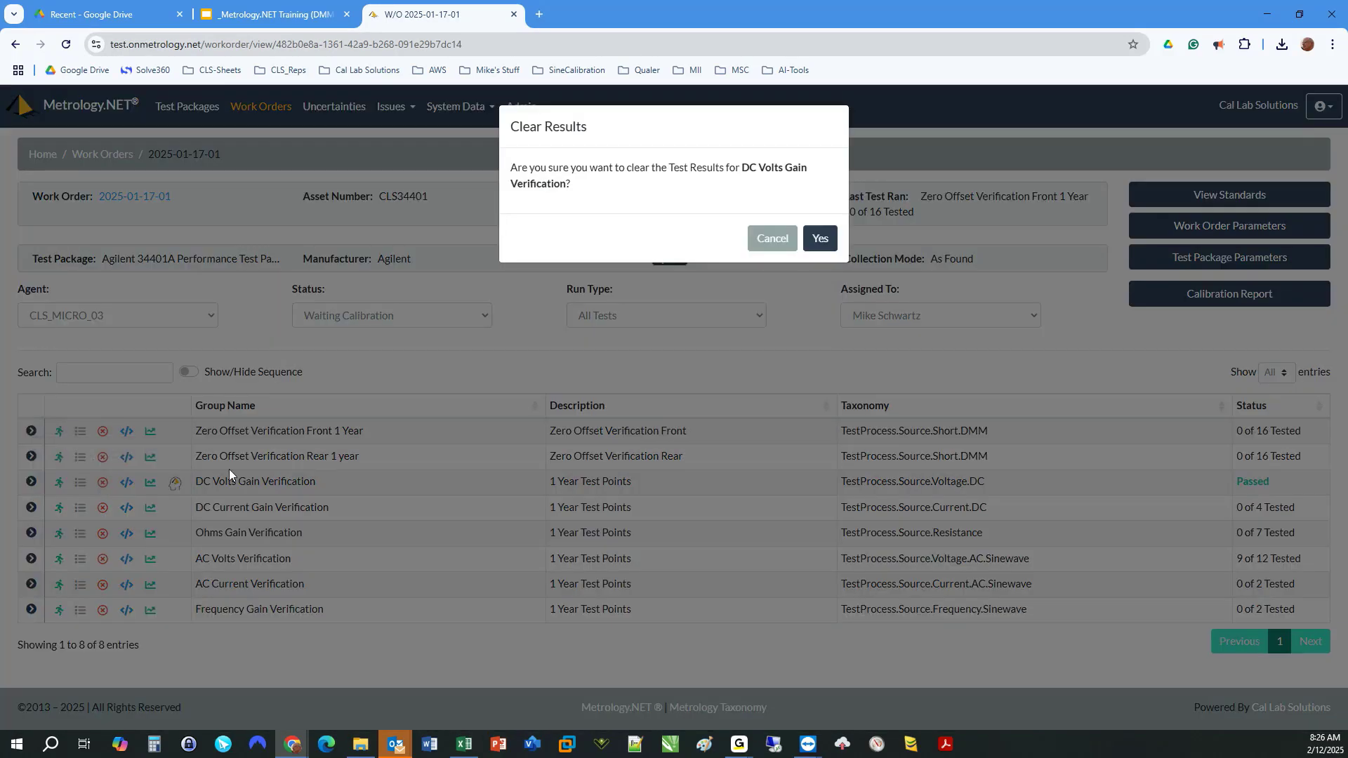
click(820, 239)
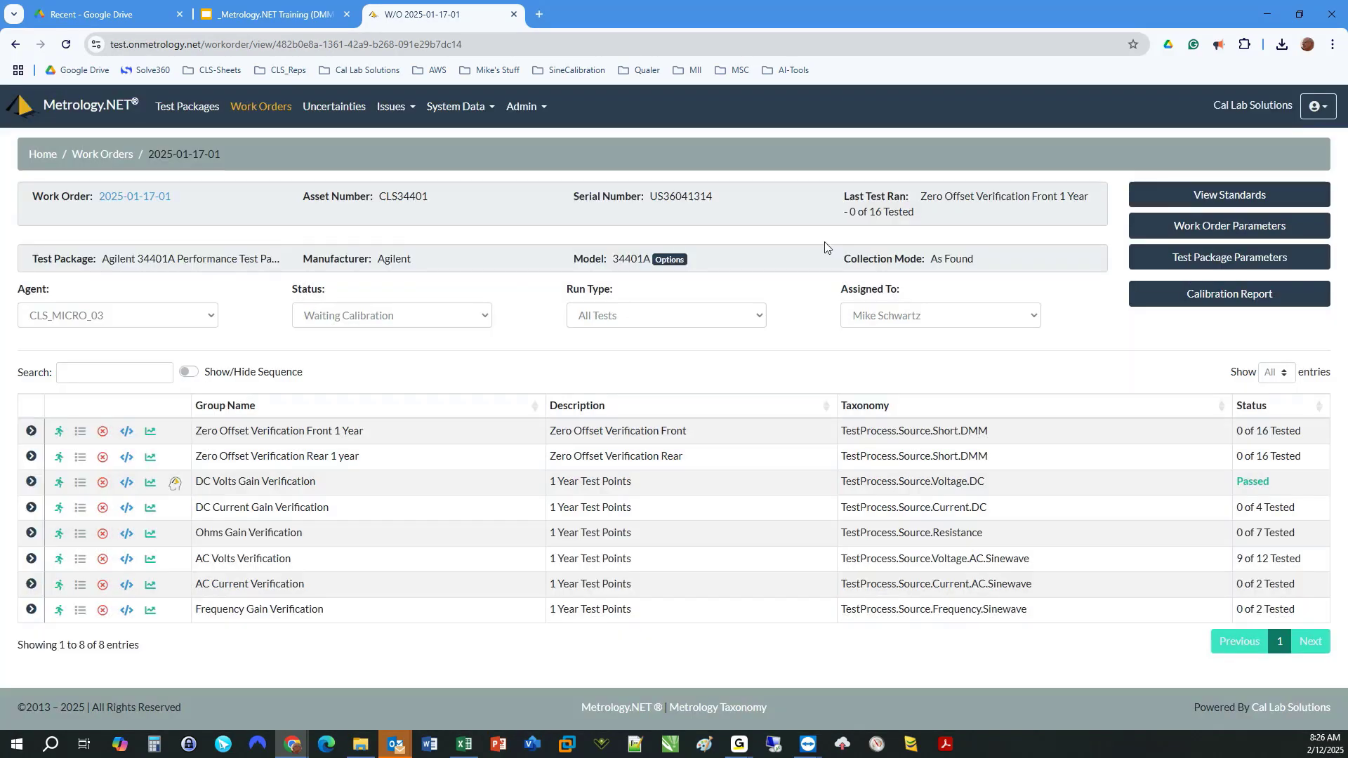
Expand the DC Volts Gain Verification group and set the work order status to Manual Calibration.
click(31, 483)
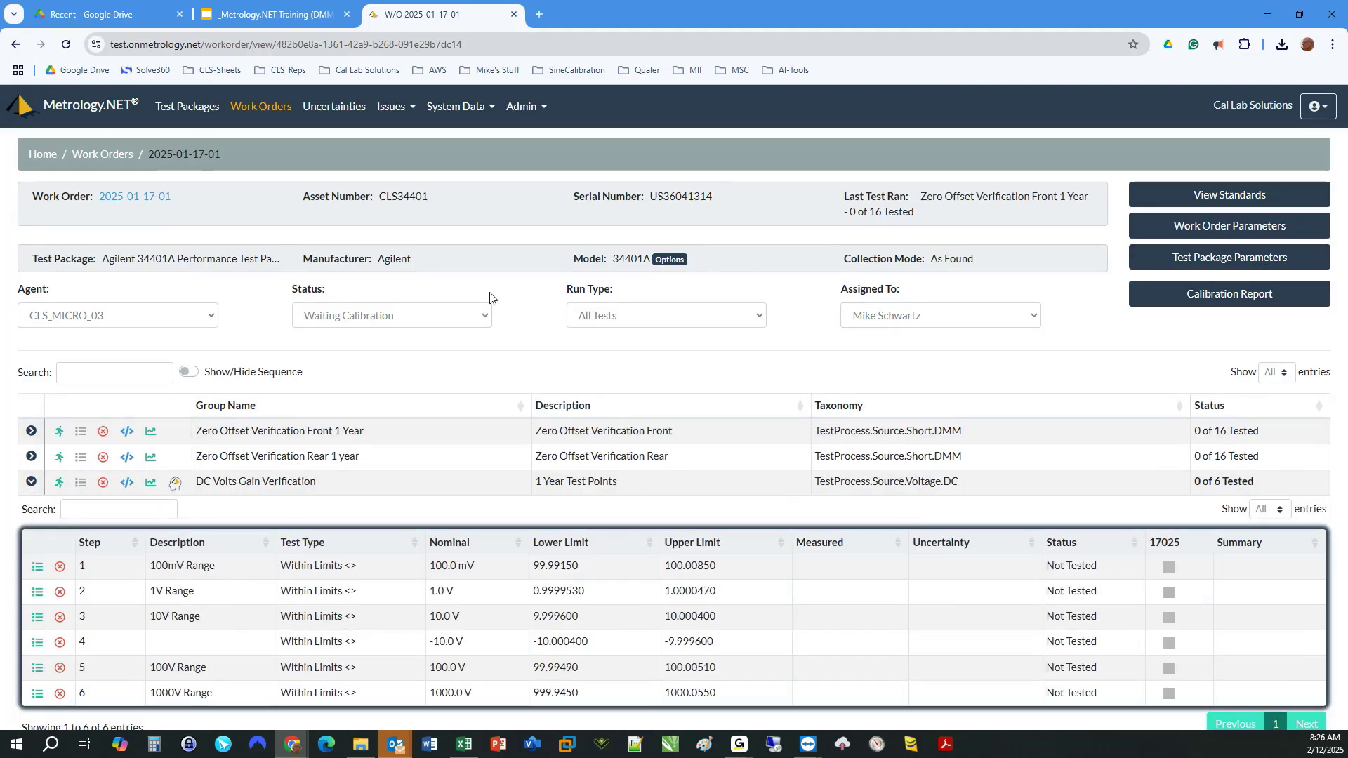
click(478, 315)
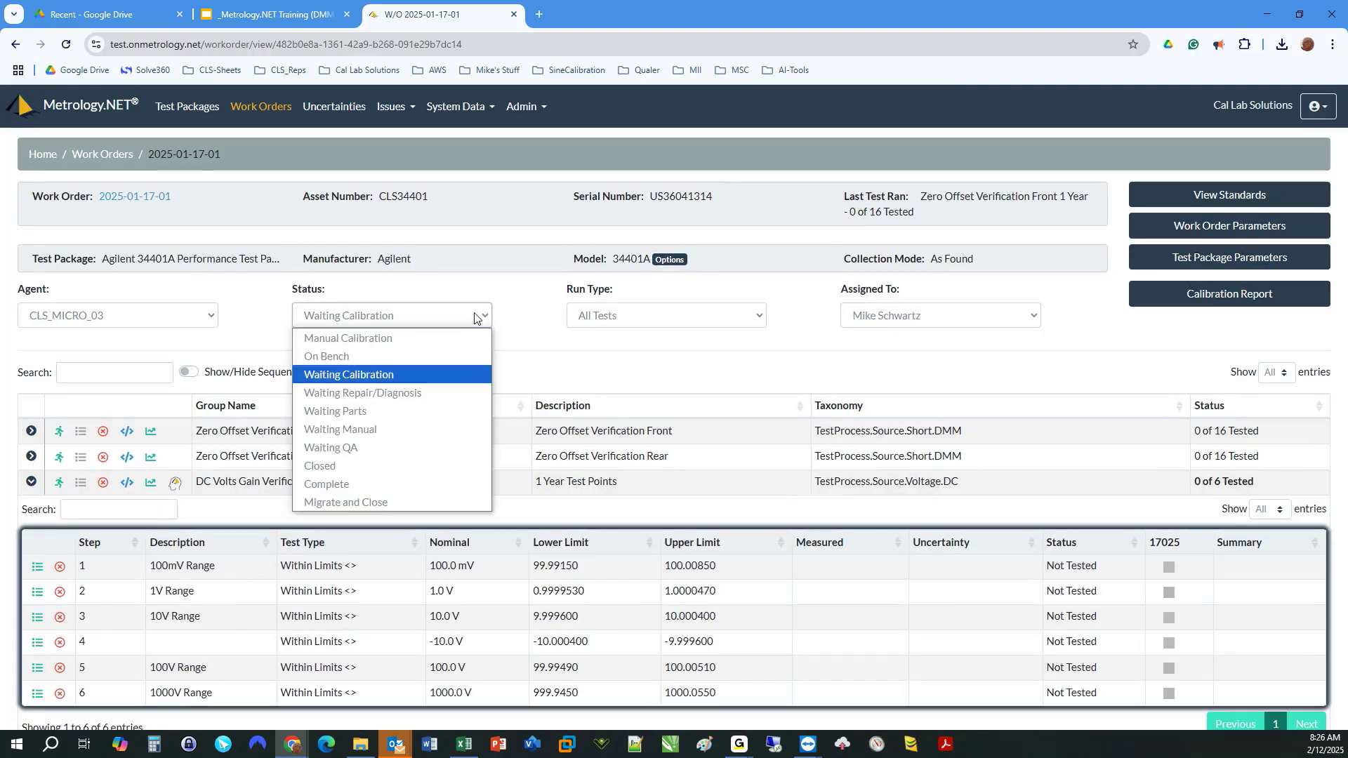
click(401, 340)
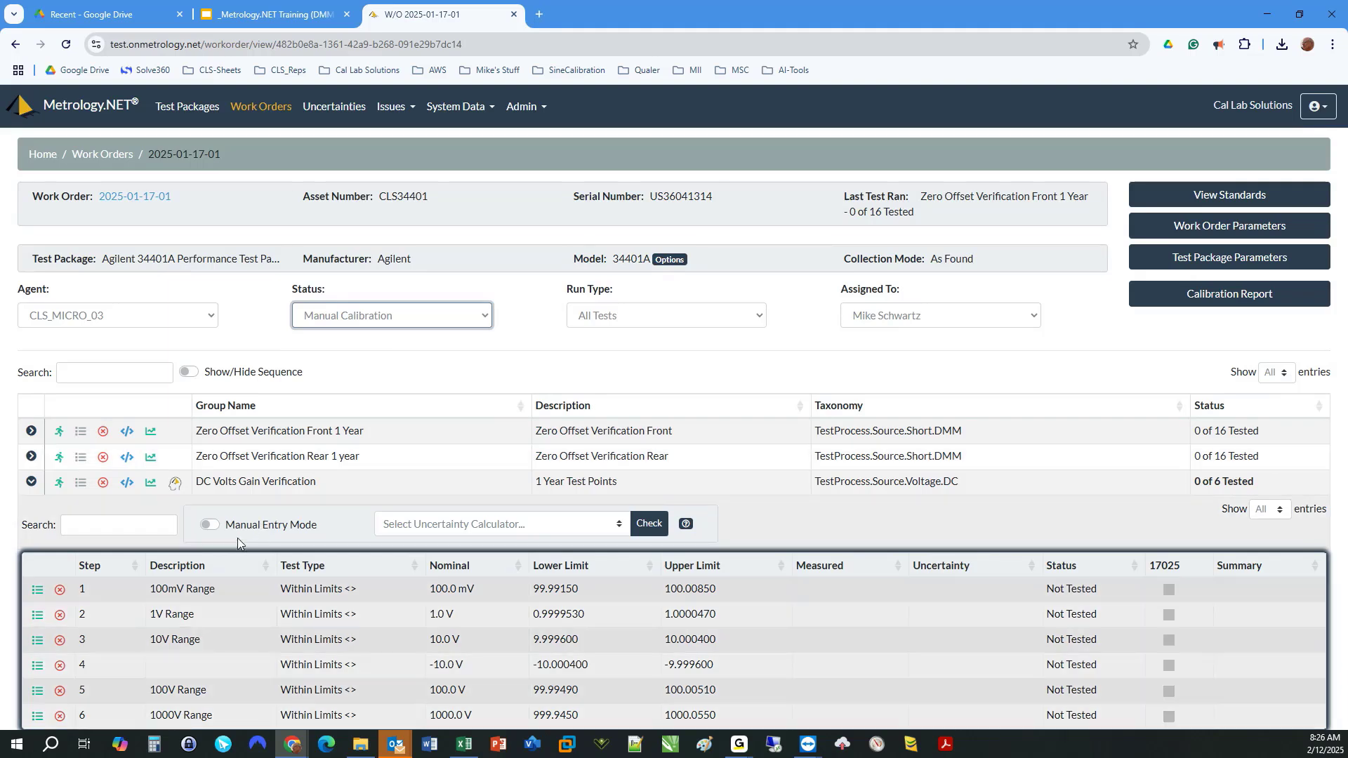
Reload the work order, select the Meatest 9010 uncertainty calculator for DC Volts Gain Verification and enable Manual Entry Mode.
click(237, 534)
click(522, 531)
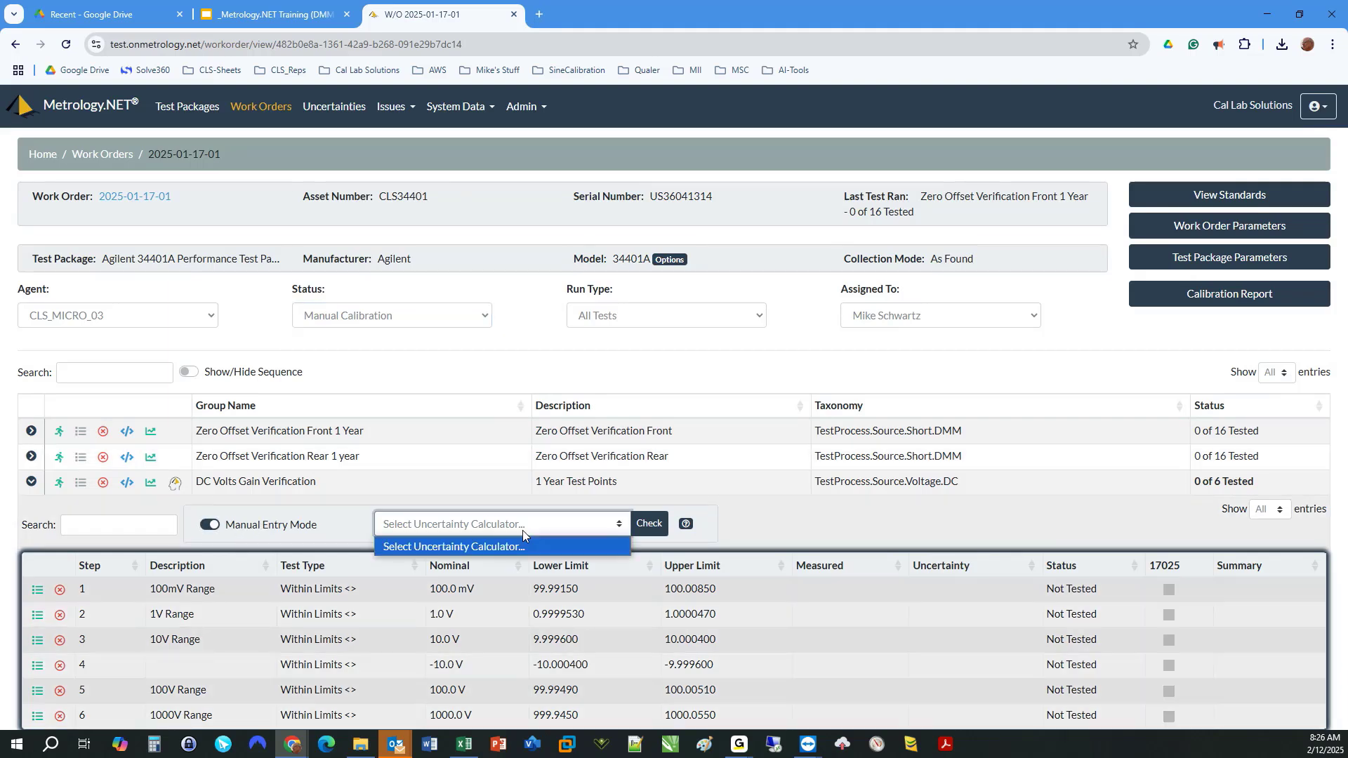
click(67, 46)
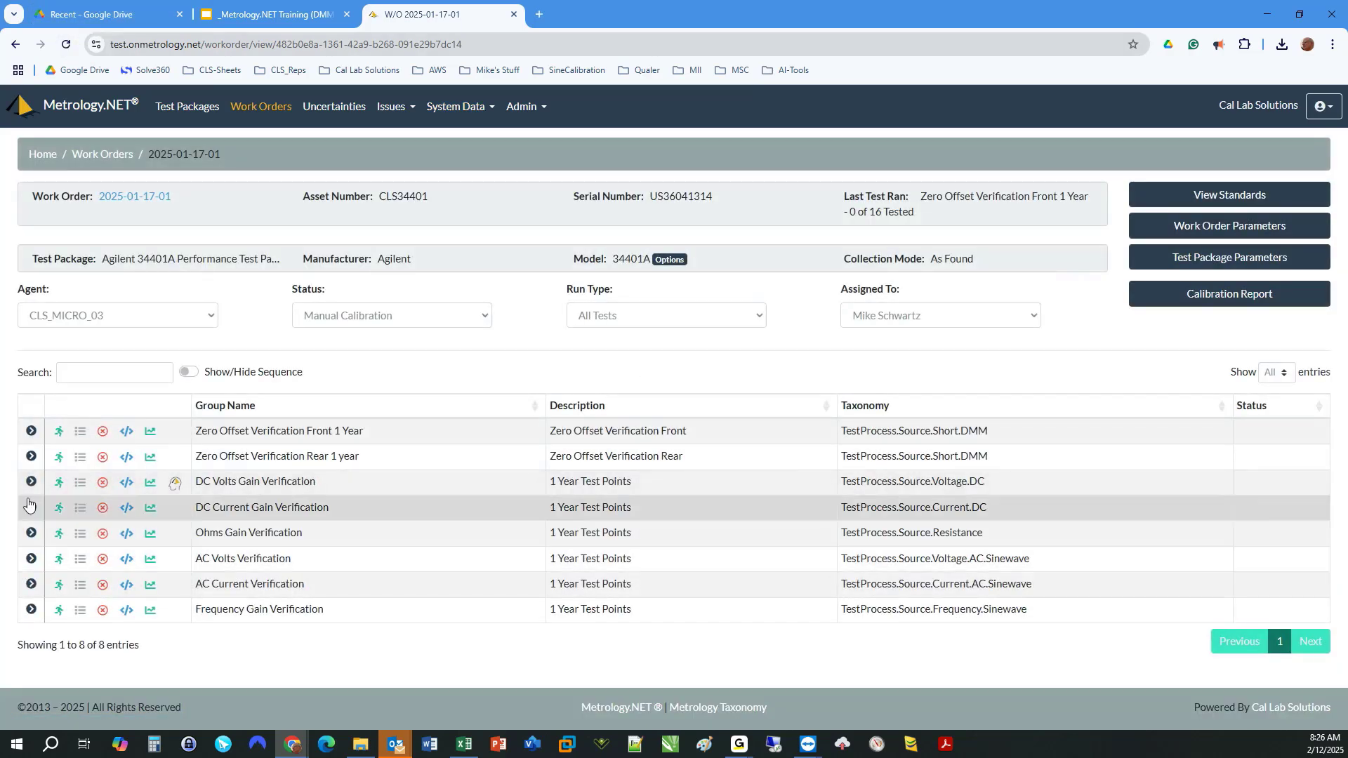
click(32, 482)
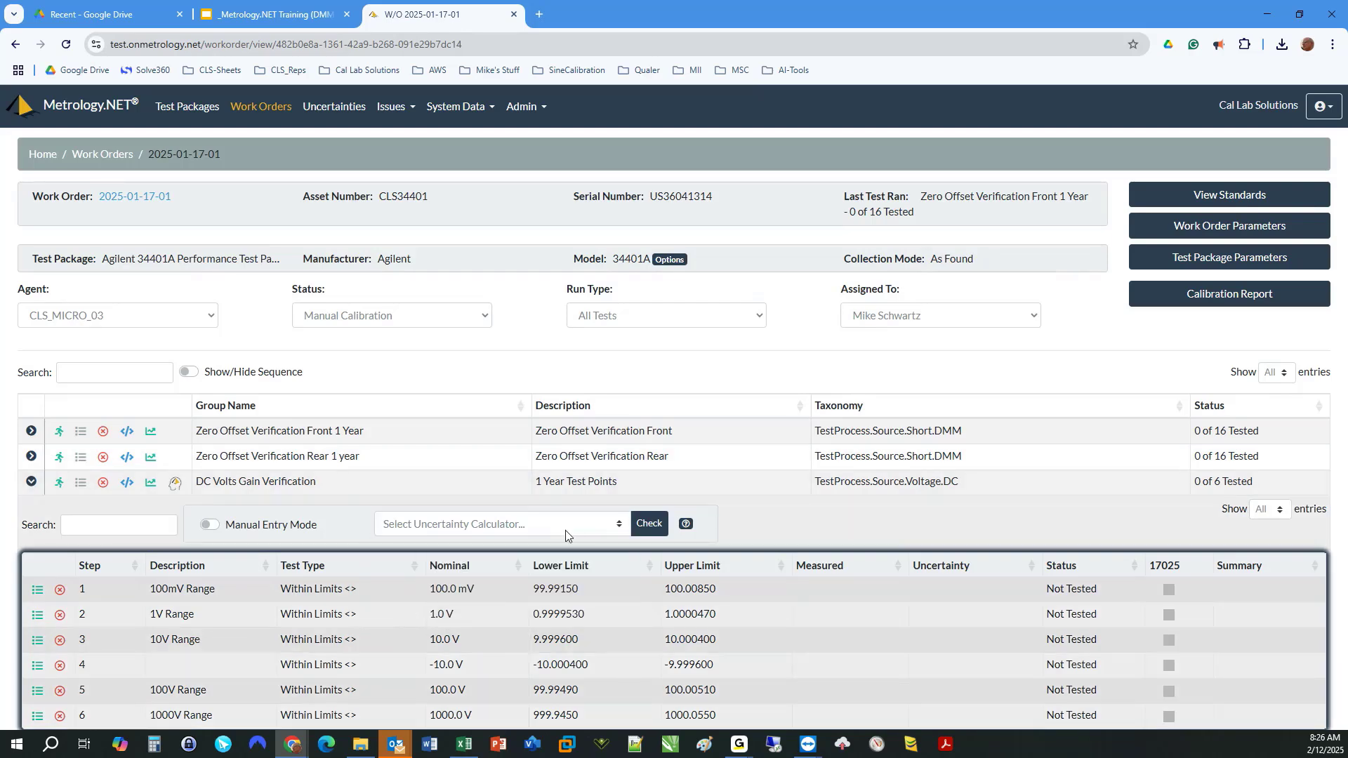
click(566, 527)
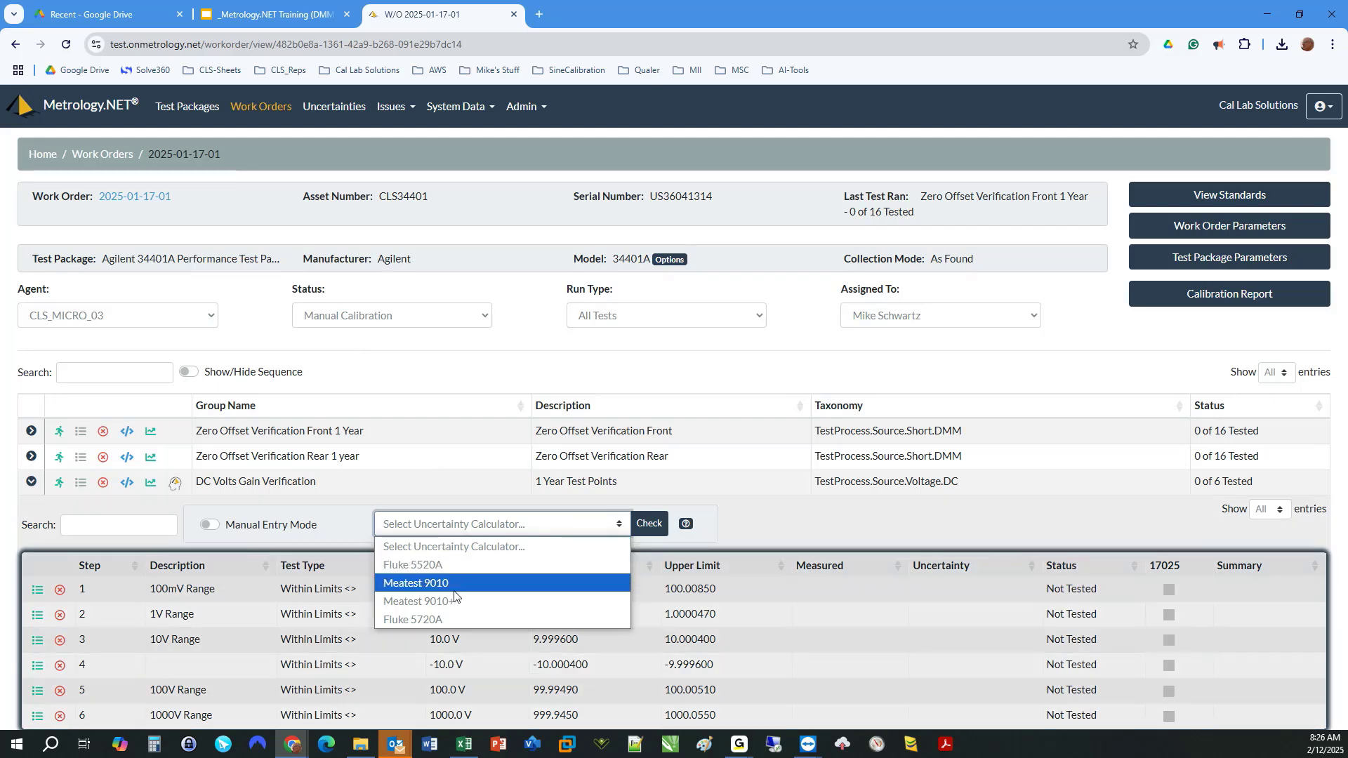
click(451, 584)
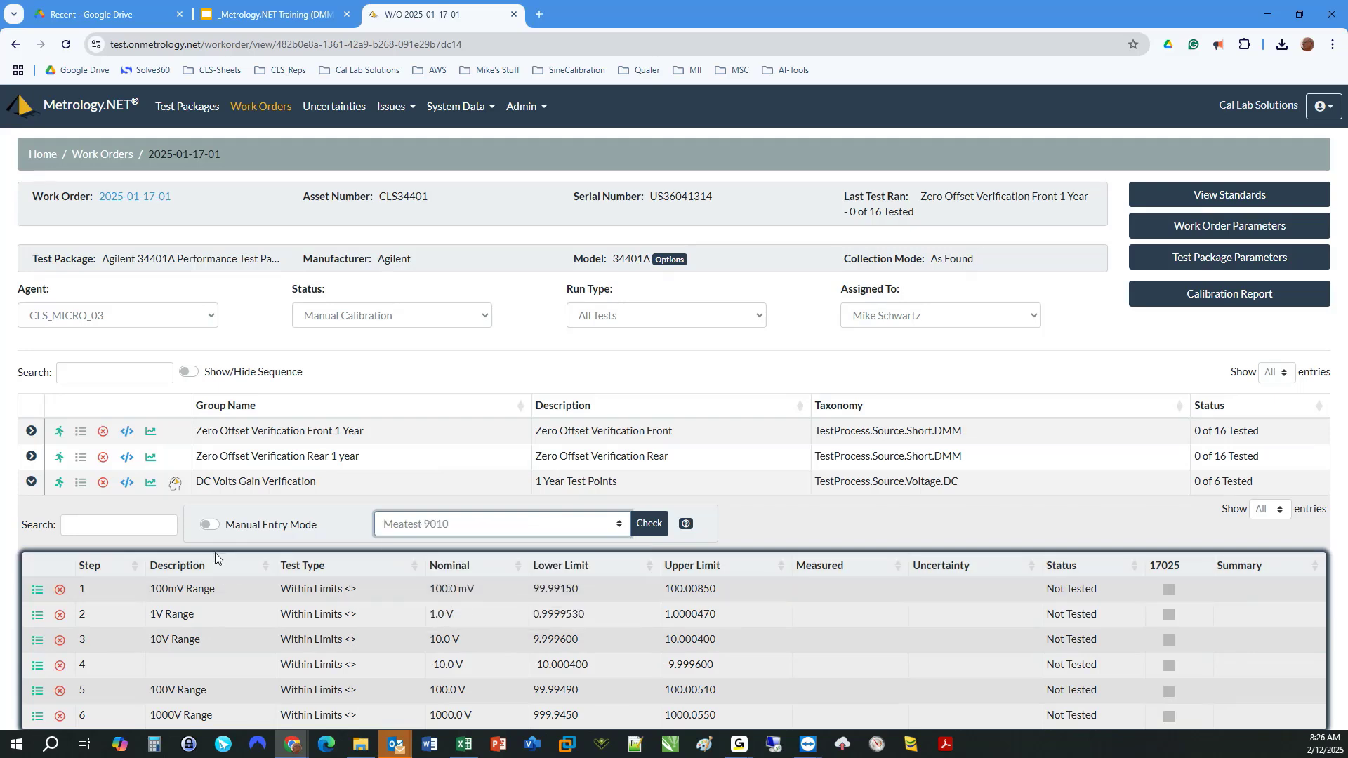
click(209, 525)
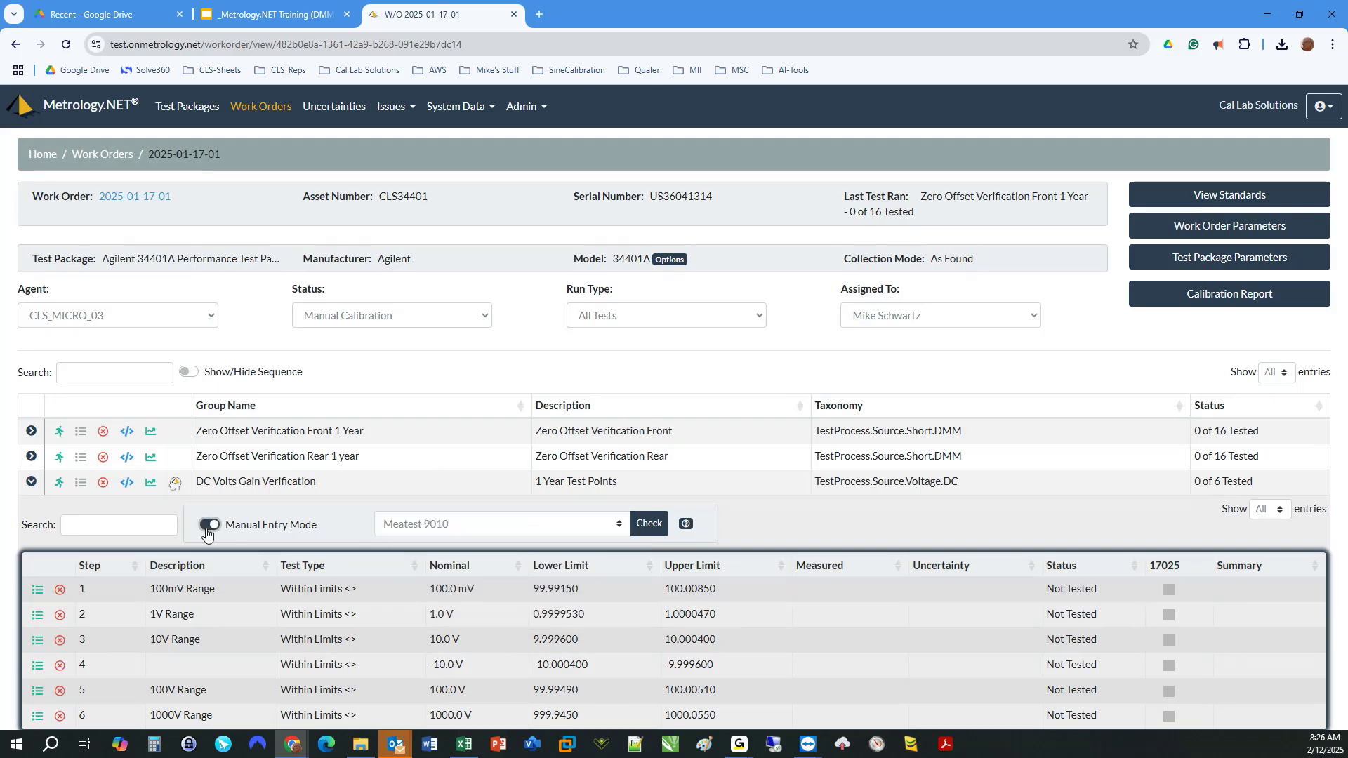
Enter measured values of 100.00024 for the 100mV Range and 1.00000 for the 1V Range.
click(831, 587)
text(100.0)
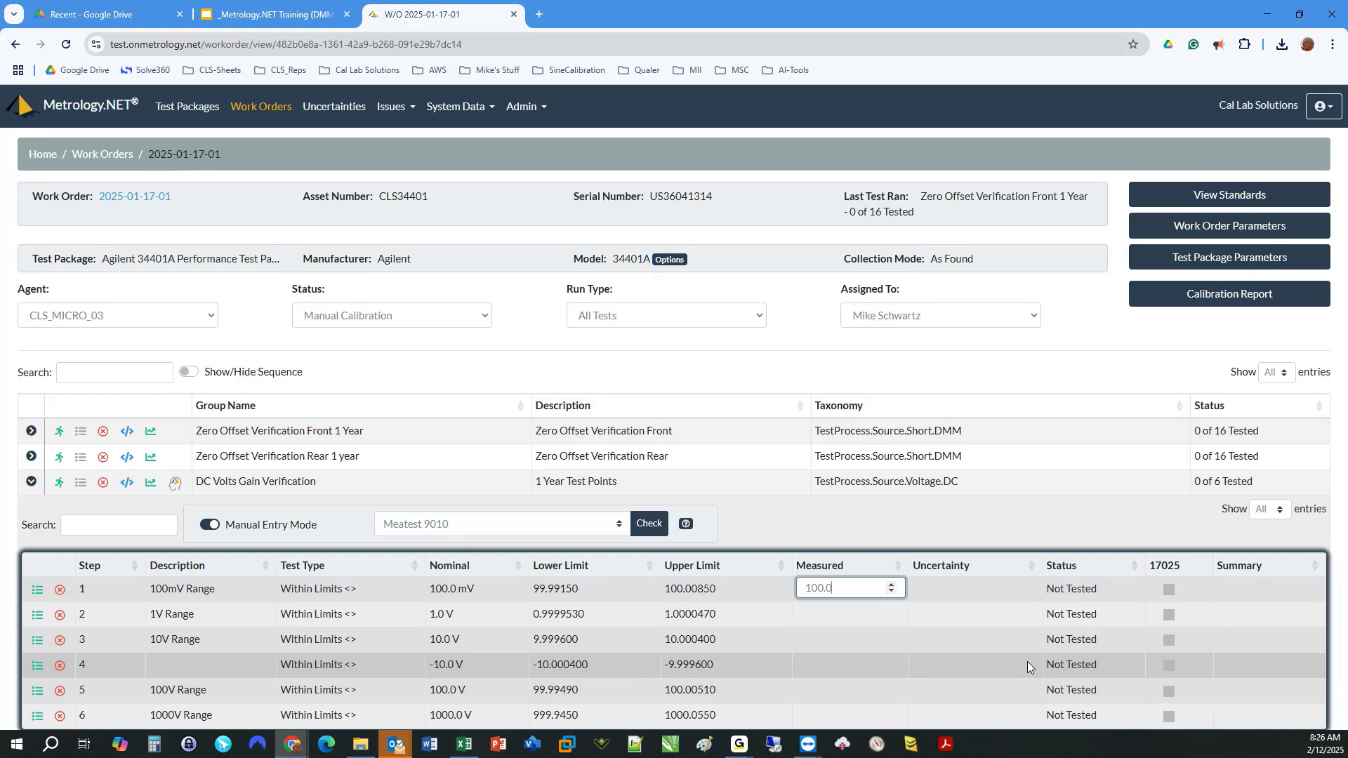
text(0024)
key(Return)
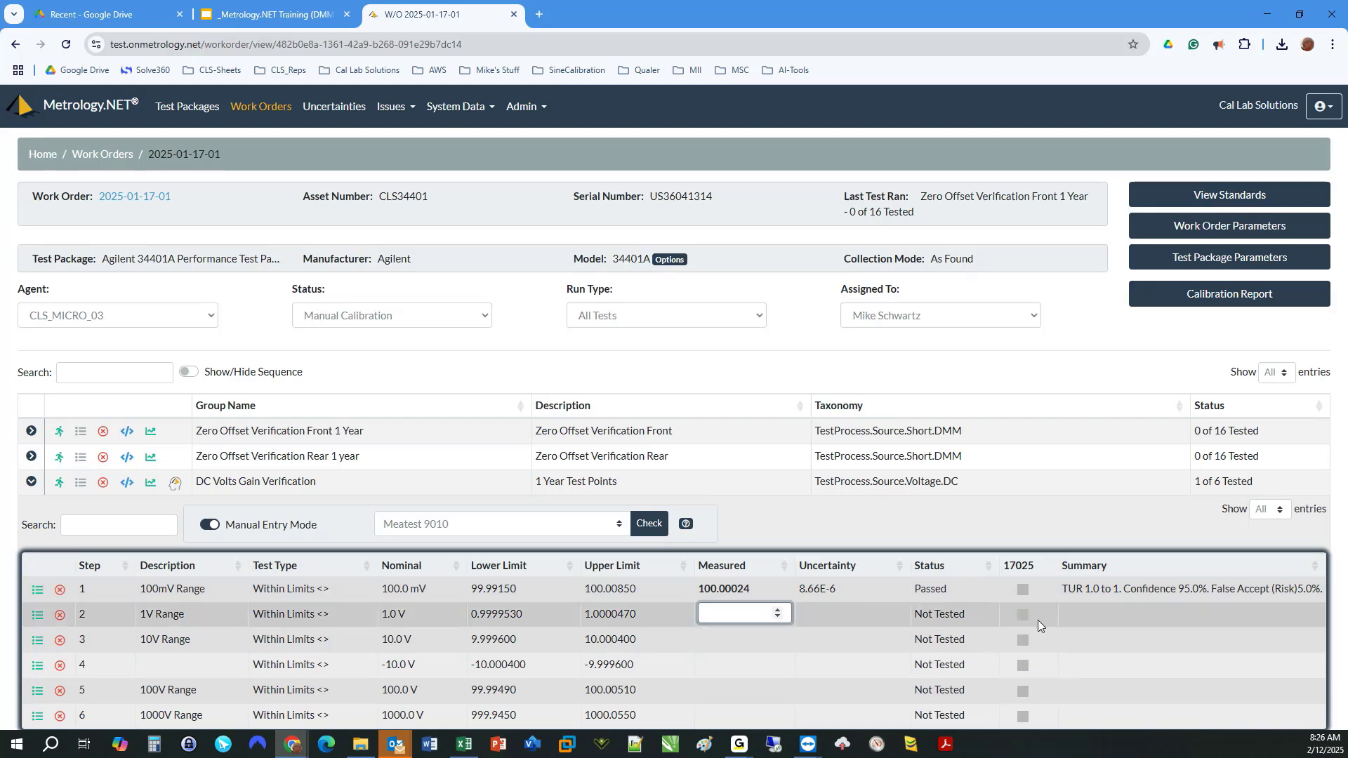
mouse_move(1032, 593)
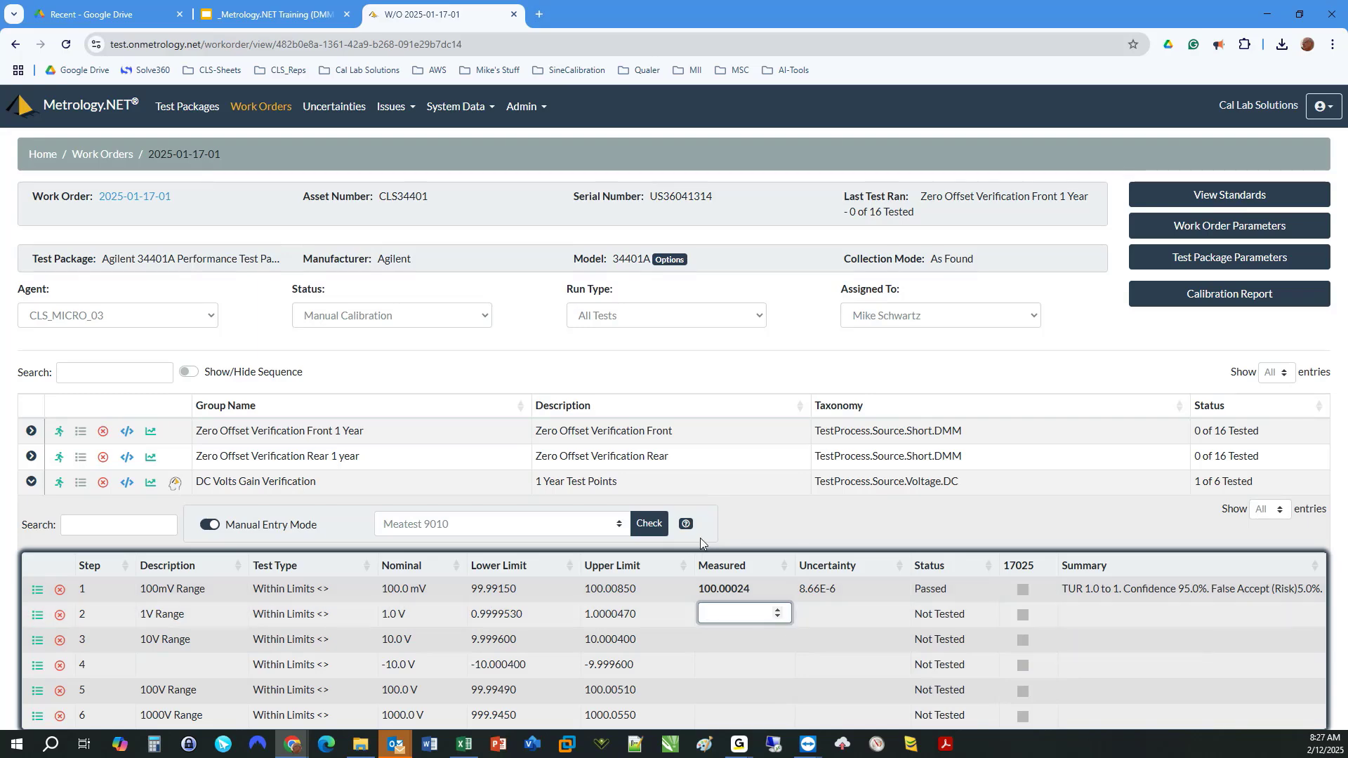
scroll(701, 542, down, 1)
text(1.)
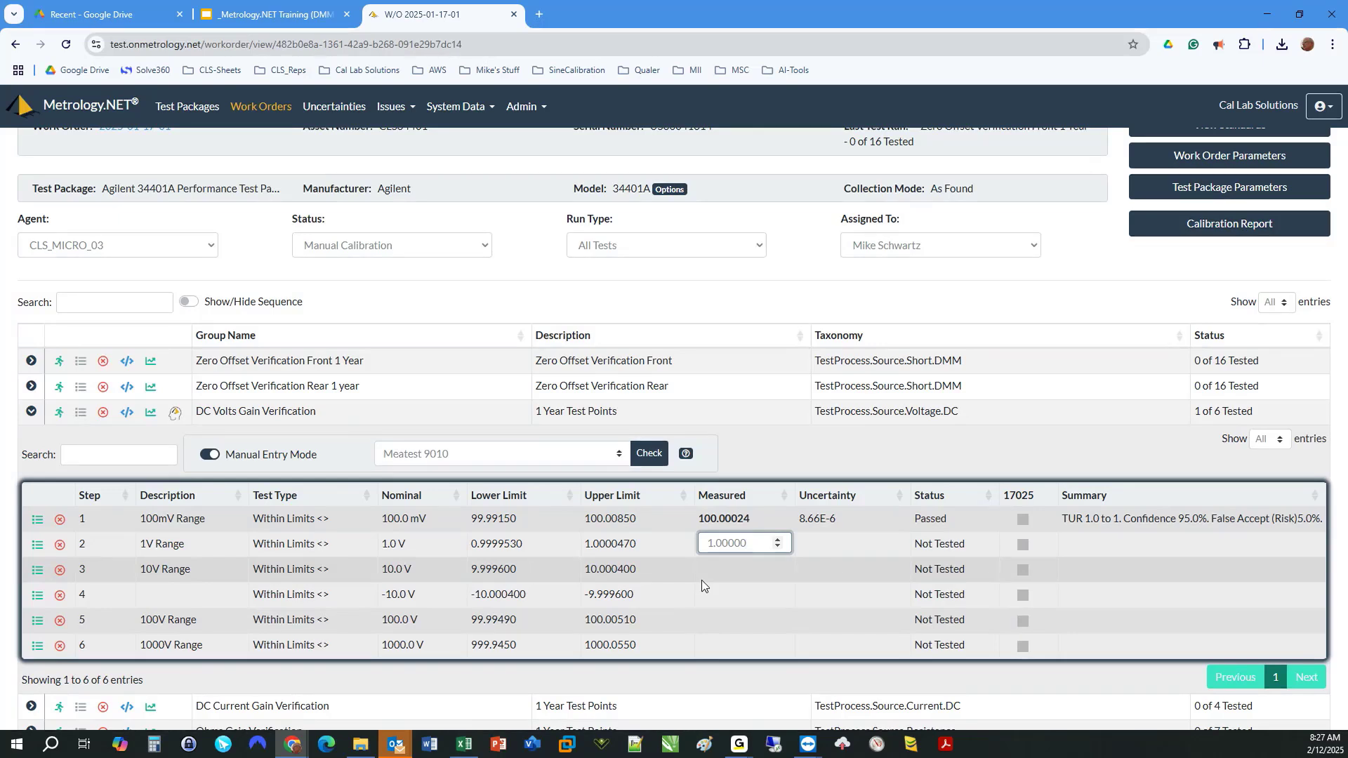
key(Return)
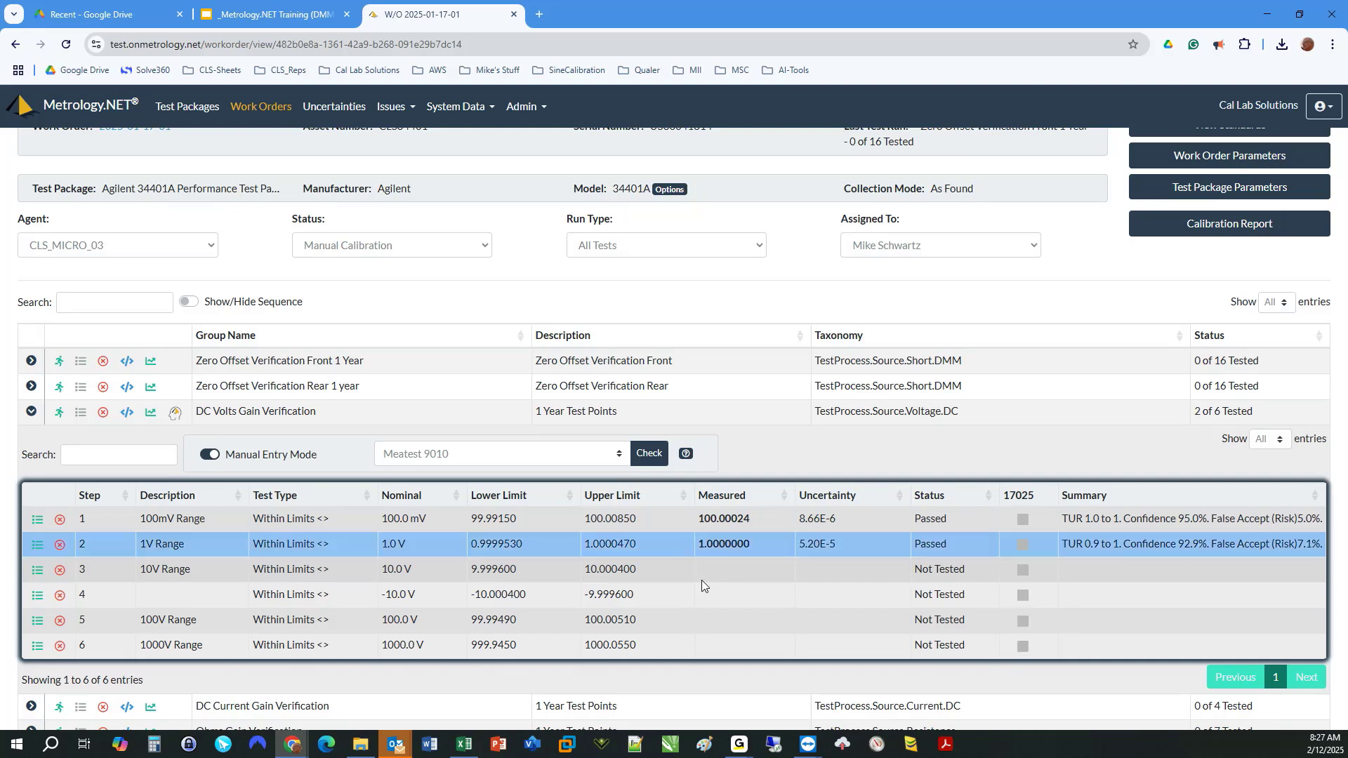
Enter measured values of 10.00000 for the 10.0 V test point and -9.99999 for the -10.0 V test point.
text(10)
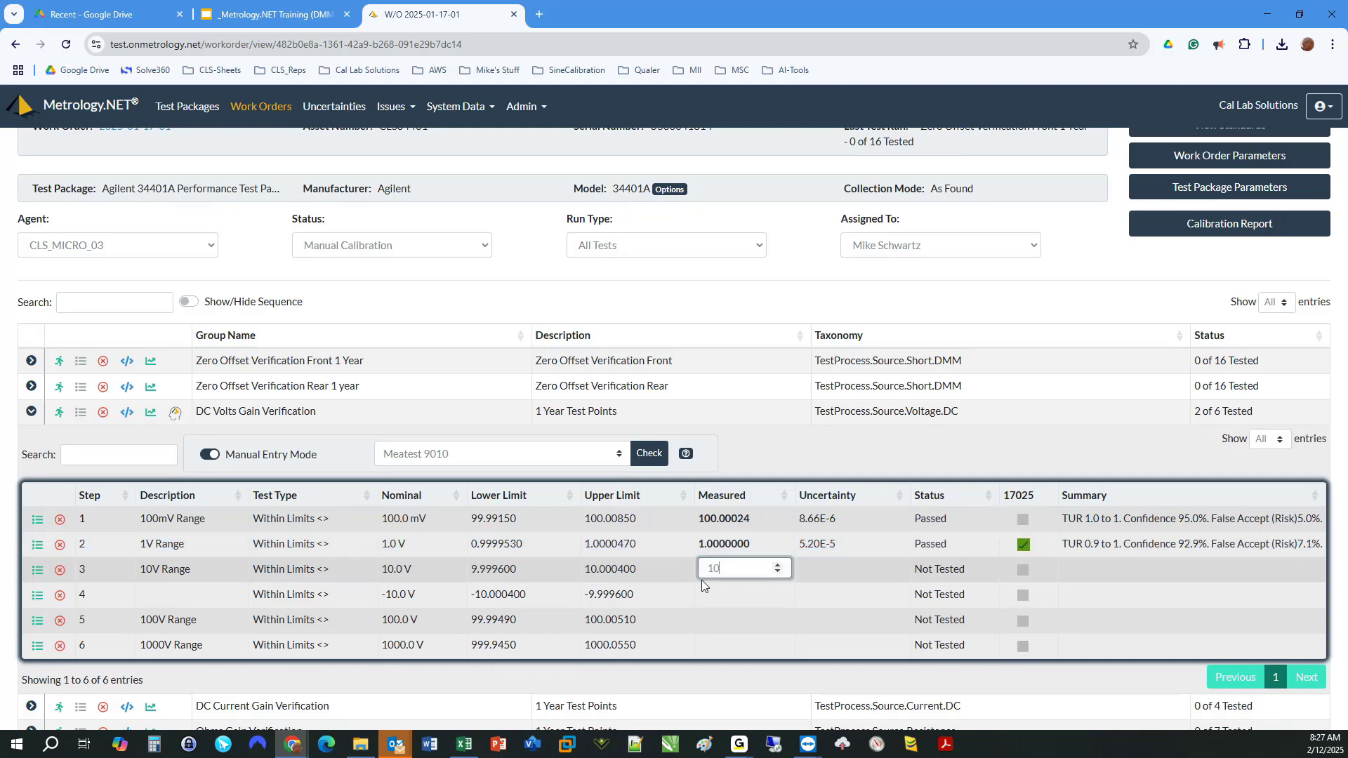
text(.00000)
key(Return)
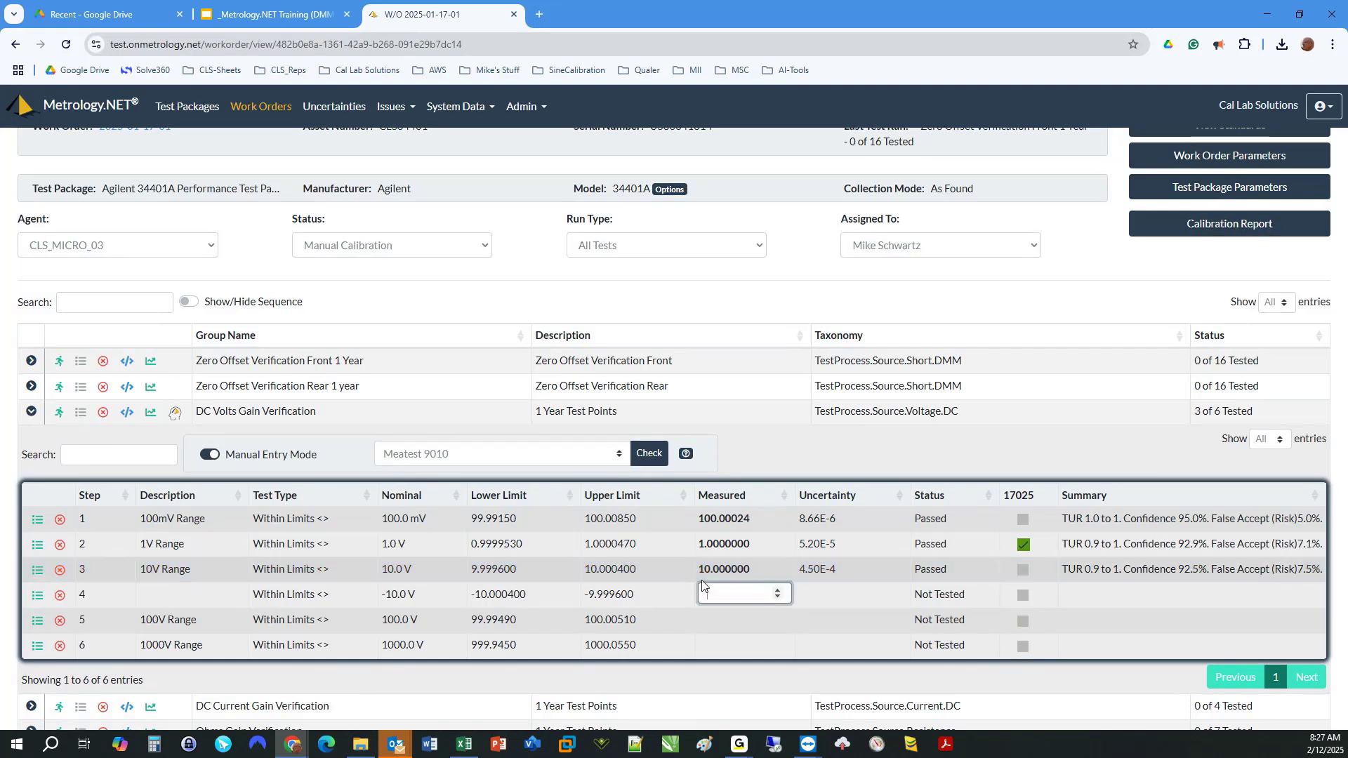
text(-9.99999)
key(Return)
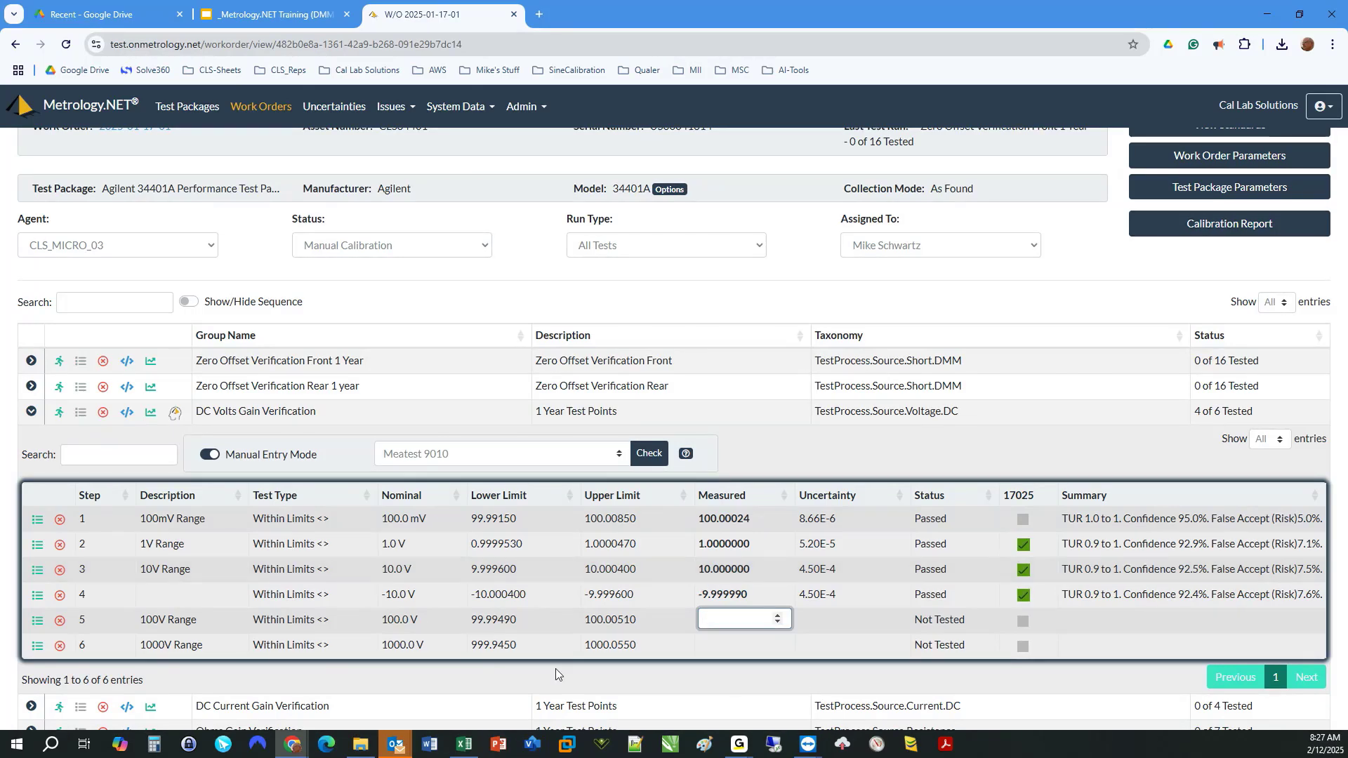
Change the uncertainty calculator to Fluke 5720A and enter 100.0000 as the measured value for the 100V Range.
click(626, 457)
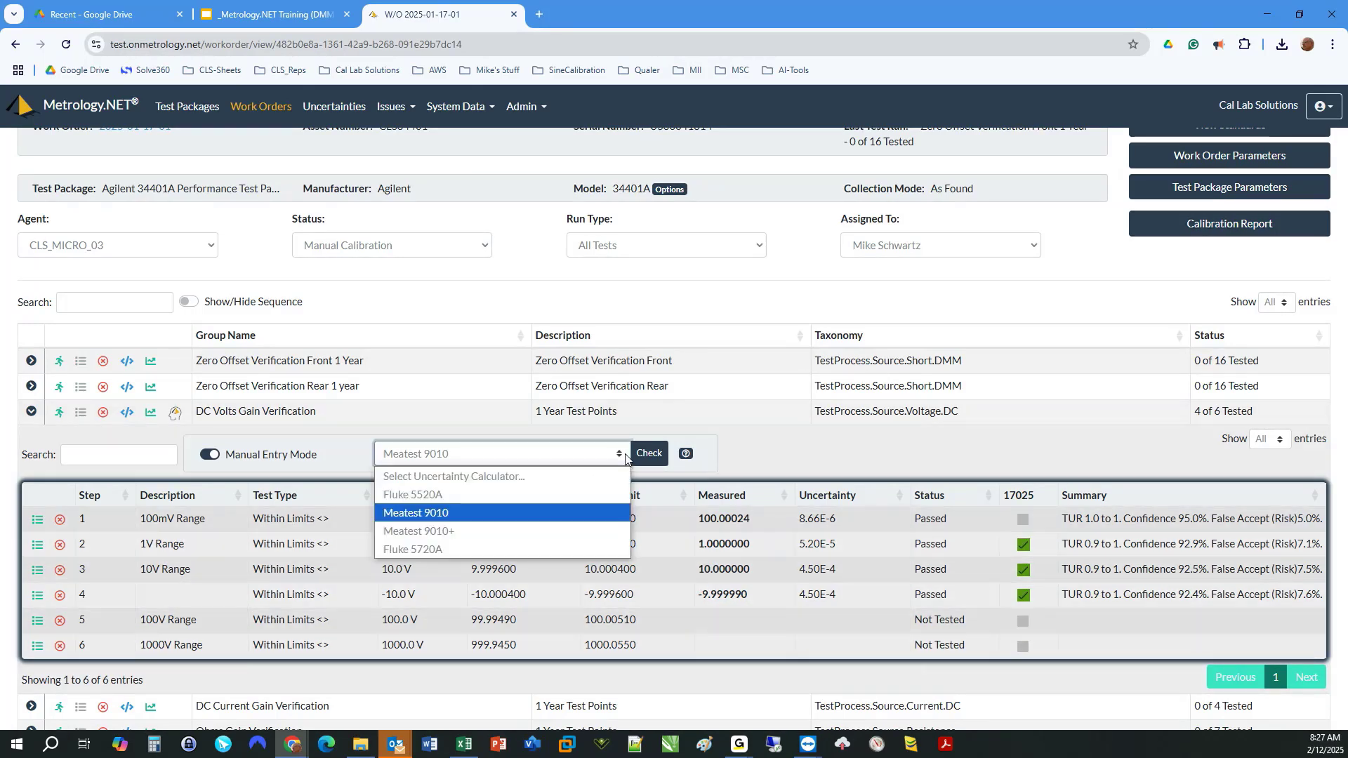
click(512, 548)
click(752, 627)
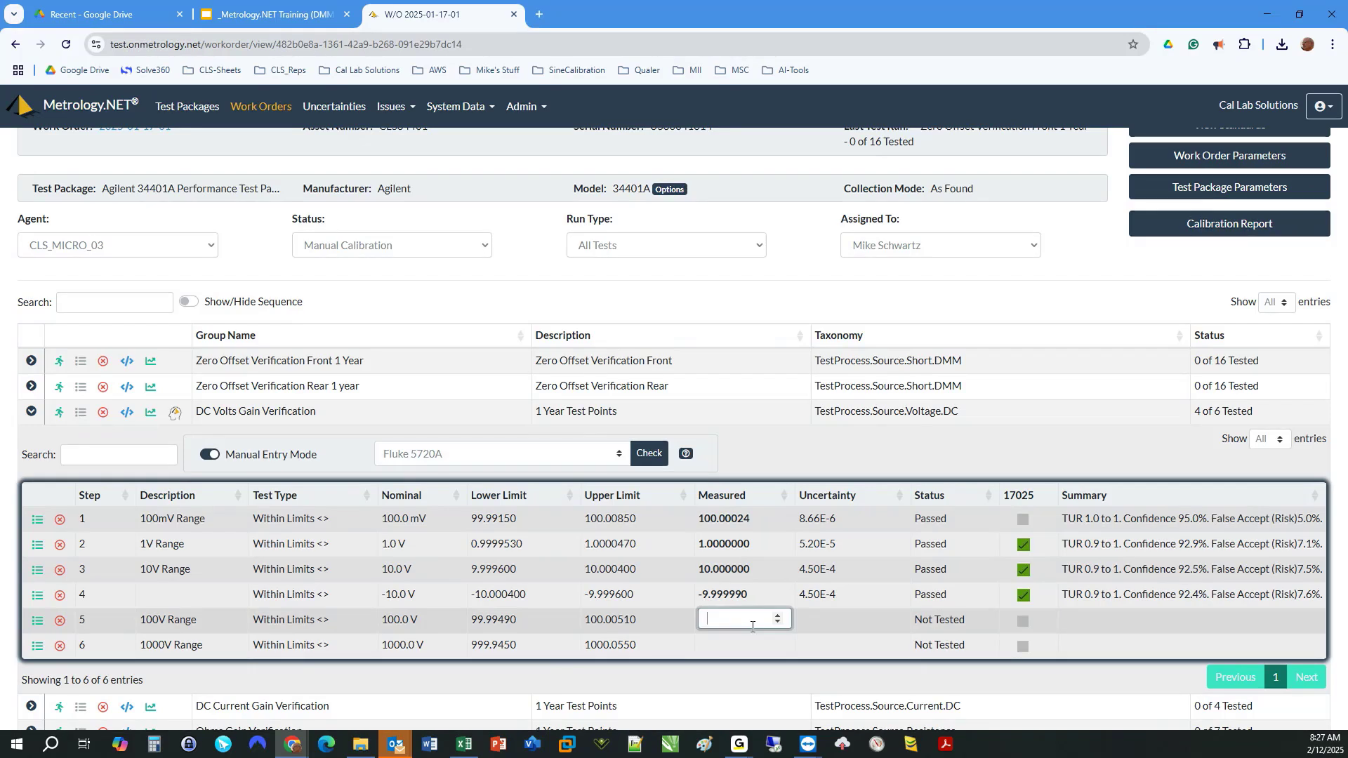
text(100.0000)
key(Return)
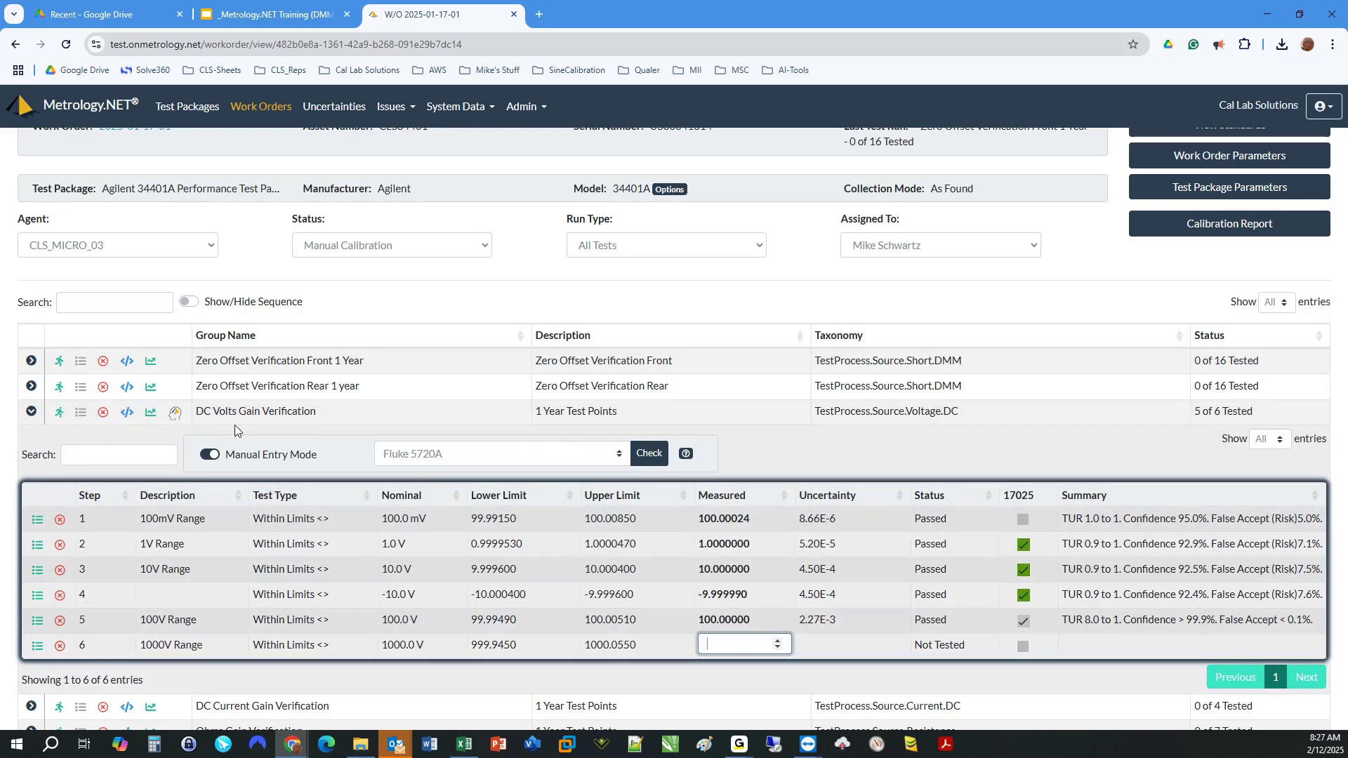
Turn off Manual Entry Mode and clear all test results for DC Volts Gain Verification.
click(209, 454)
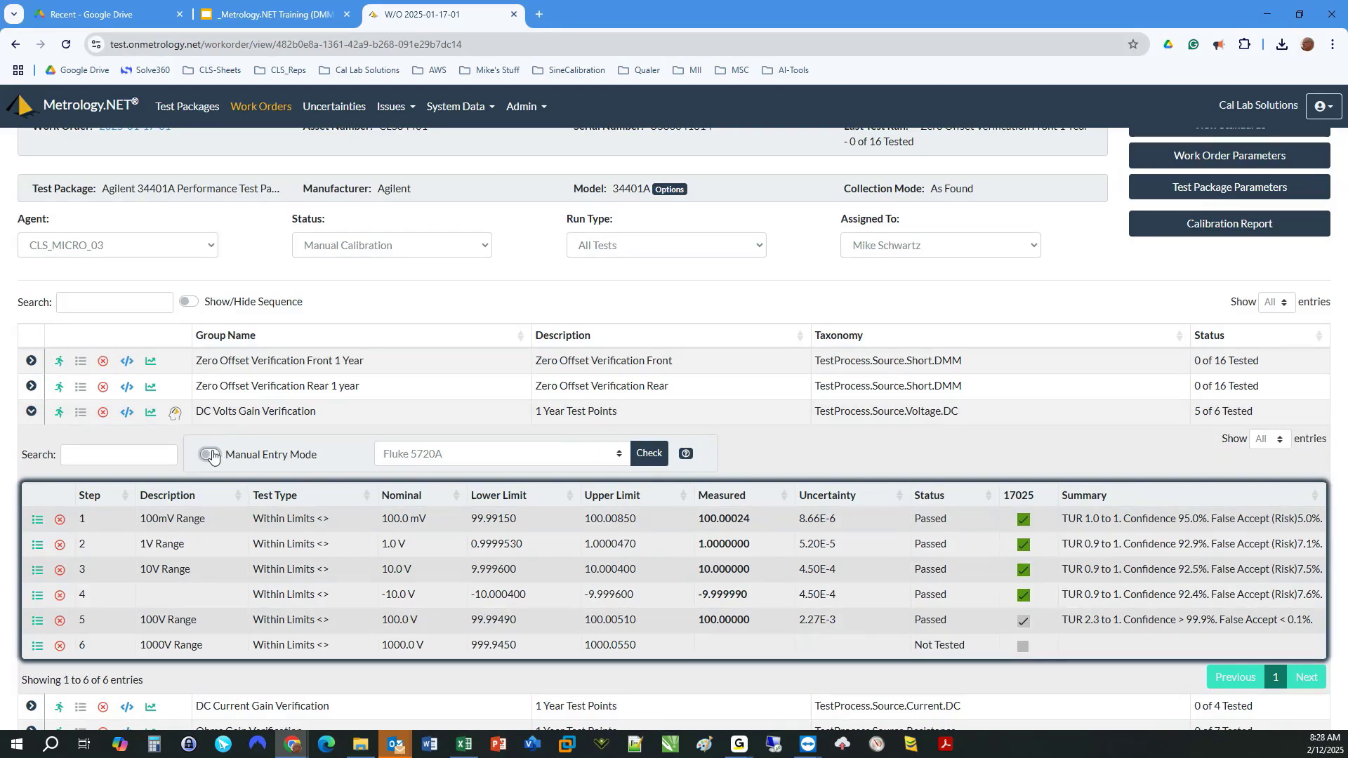
click(103, 412)
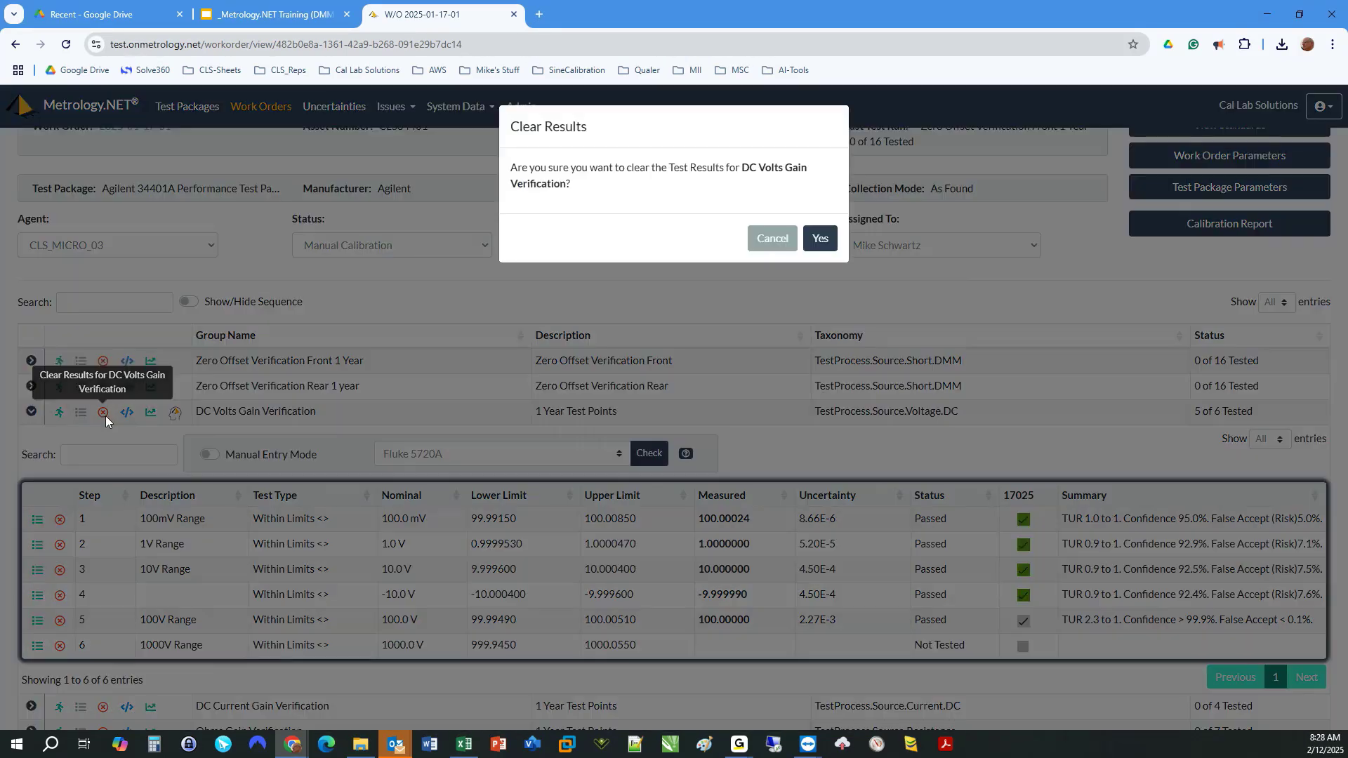
click(821, 239)
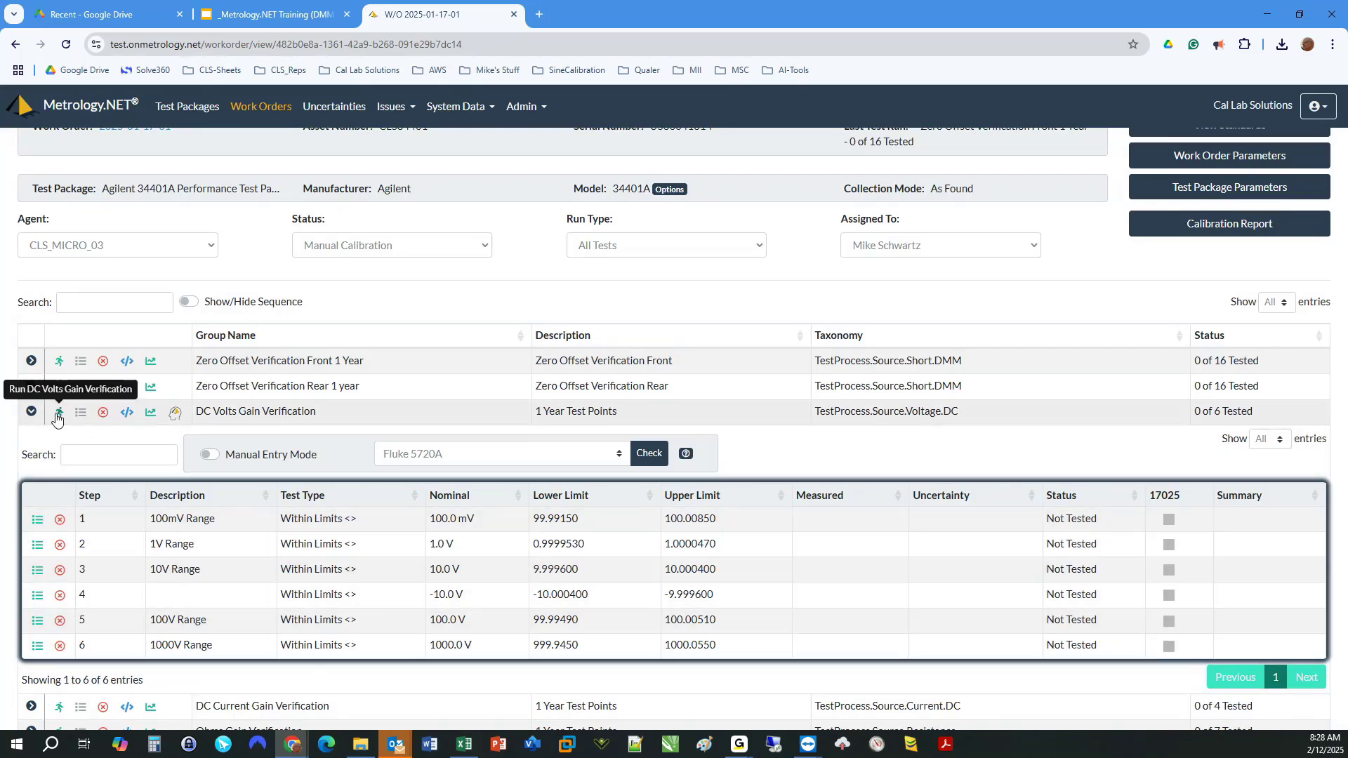
Run DC Volts Gain Verification with the Meatest 9010 technique and the Meatest 9010+ alternate uncertainty calculator.
click(57, 414)
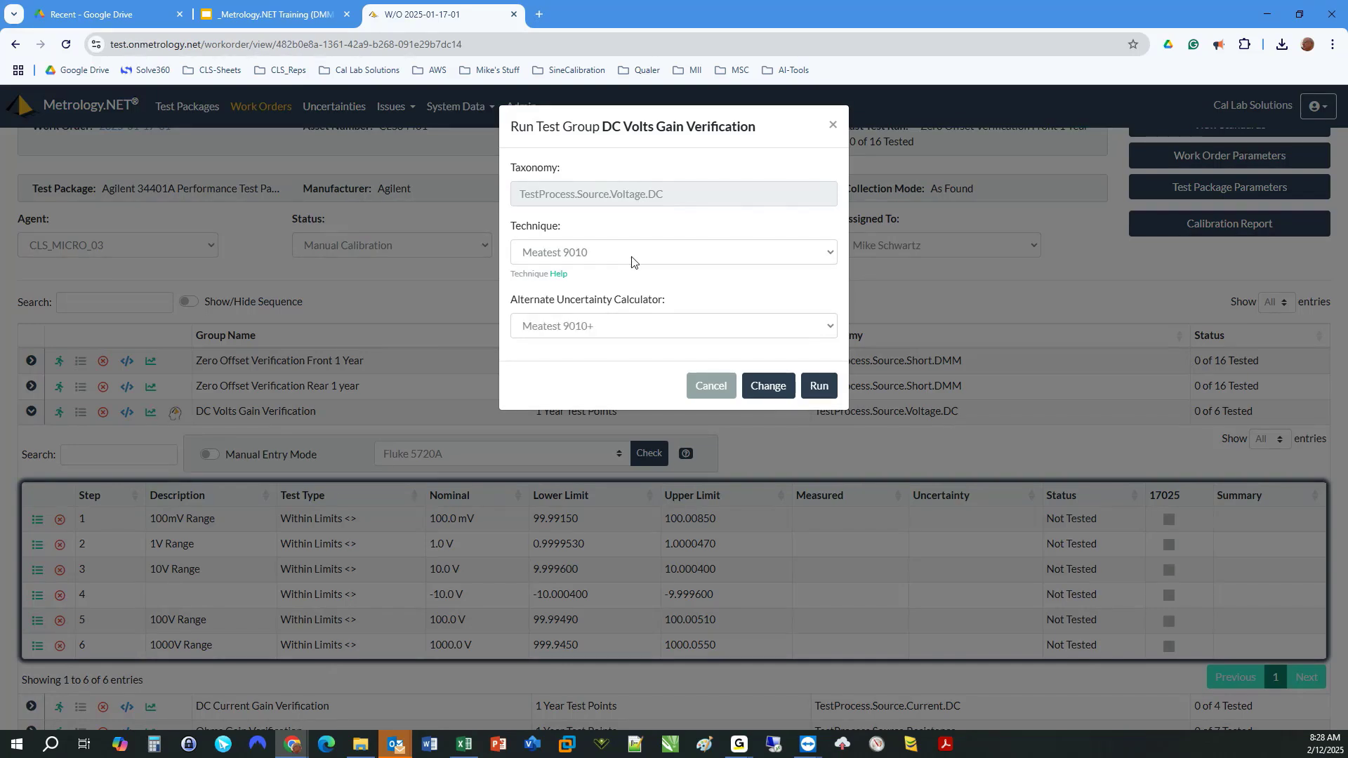
click(634, 327)
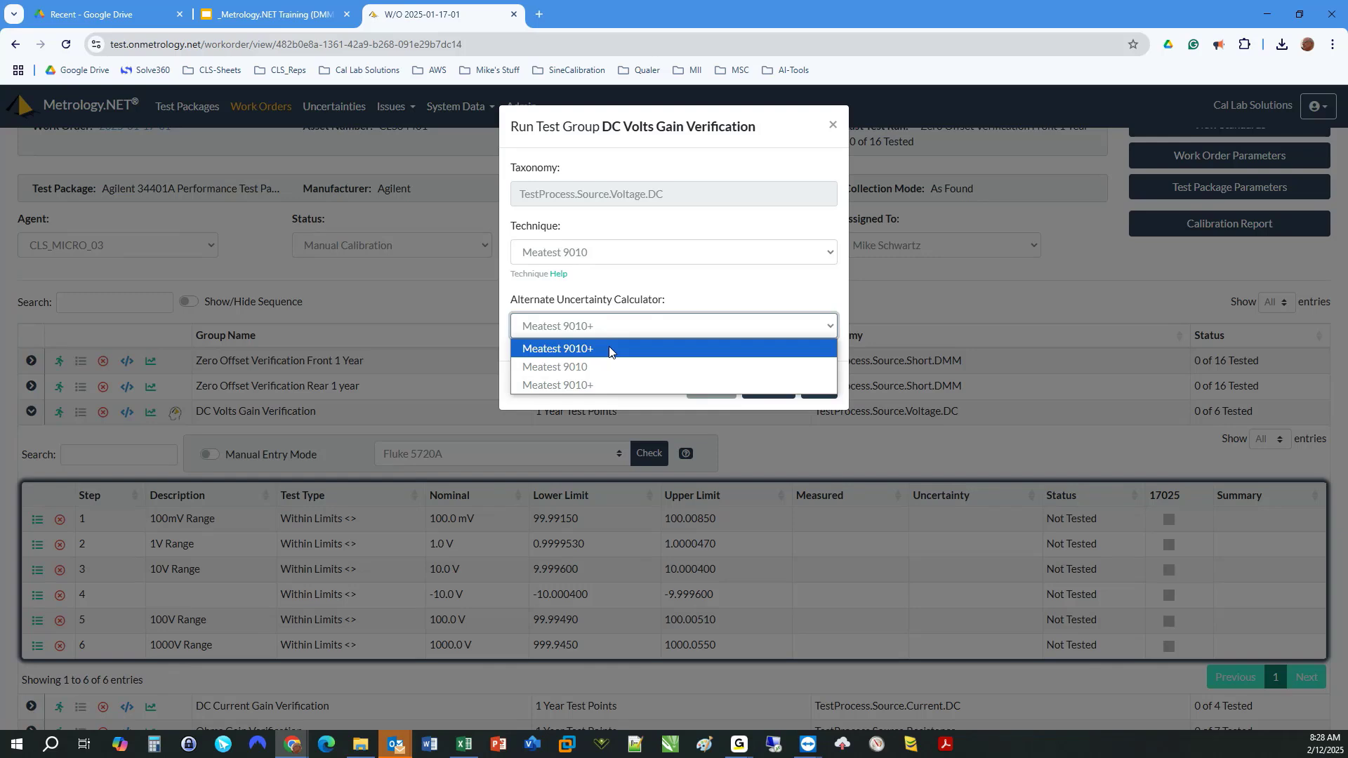
click(728, 290)
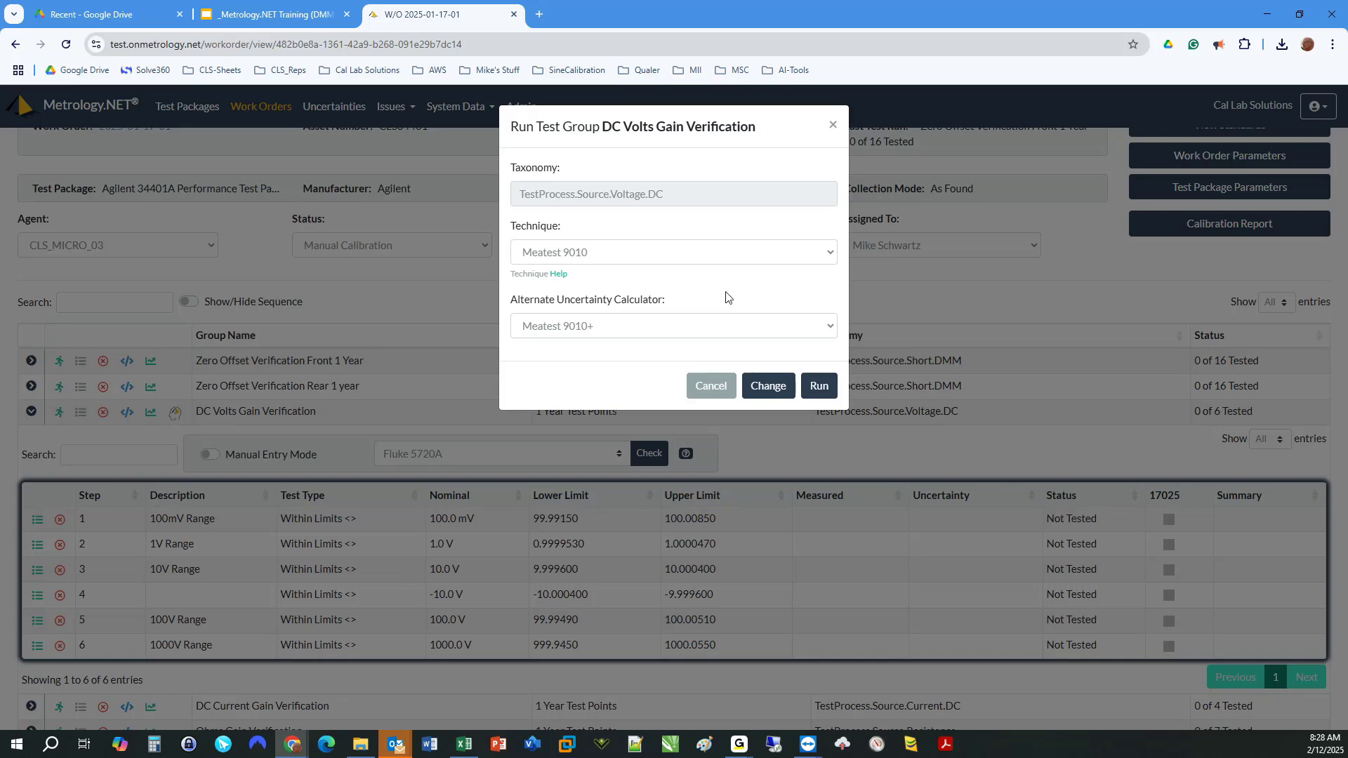
click(822, 398)
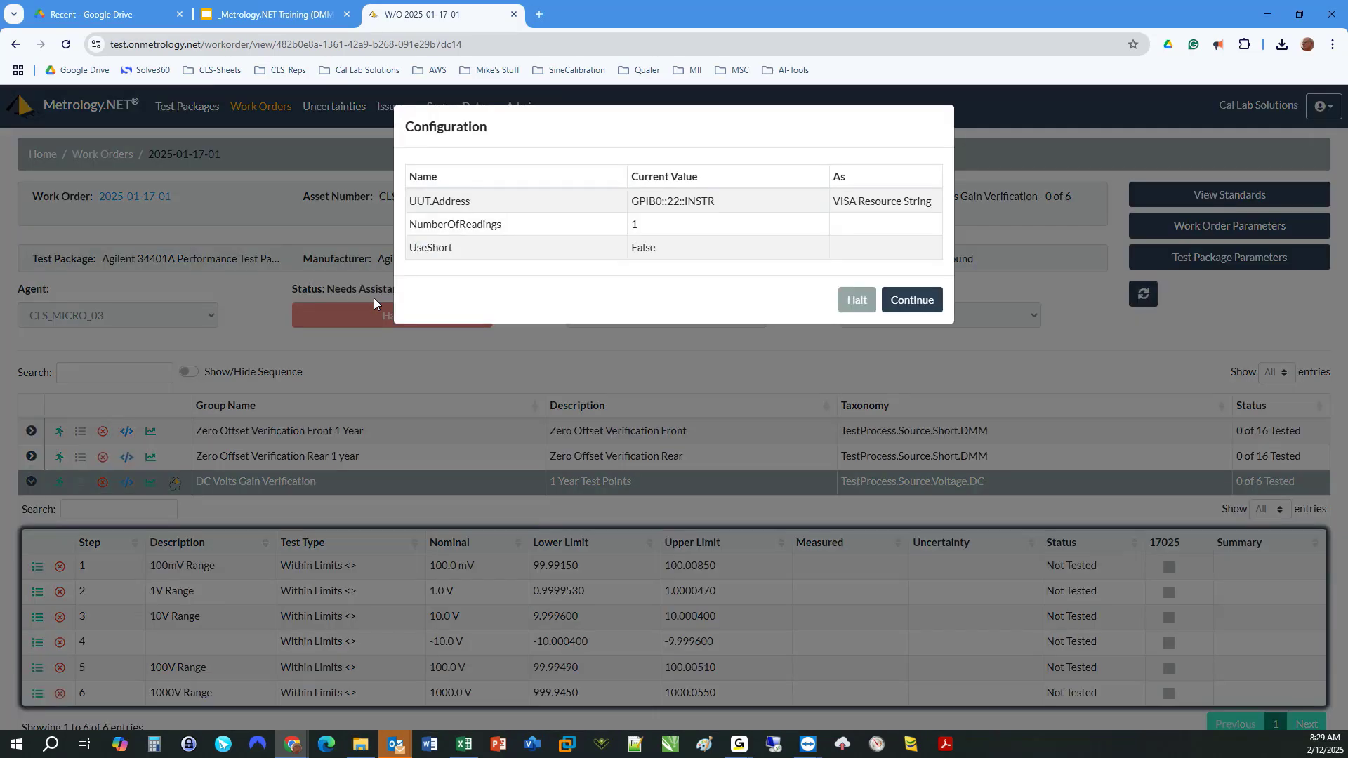
Set NumberOfReadings to 5 in the test configuration and continue past the Meatest 9010 connection diagram to start the measurements.
click(652, 224)
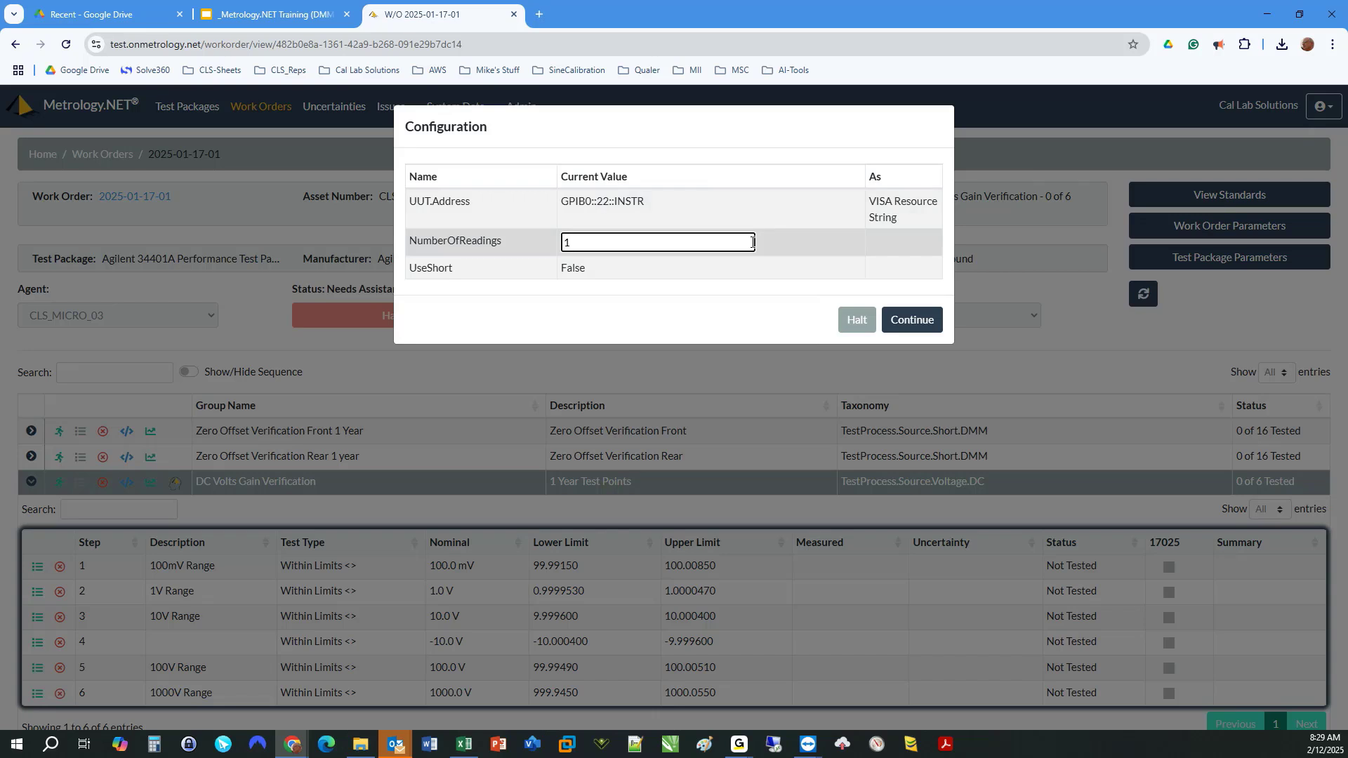
key(BackSpace)
text(5)
click(537, 311)
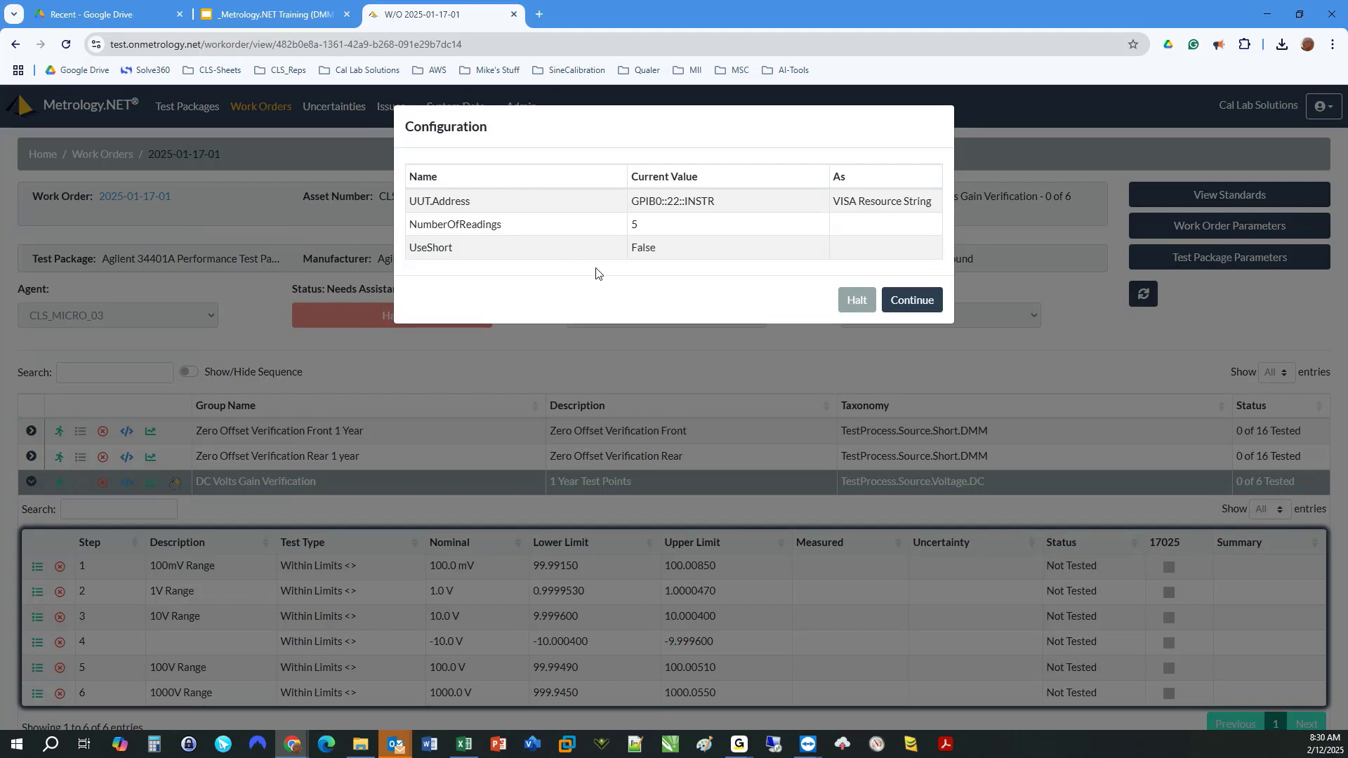
click(901, 302)
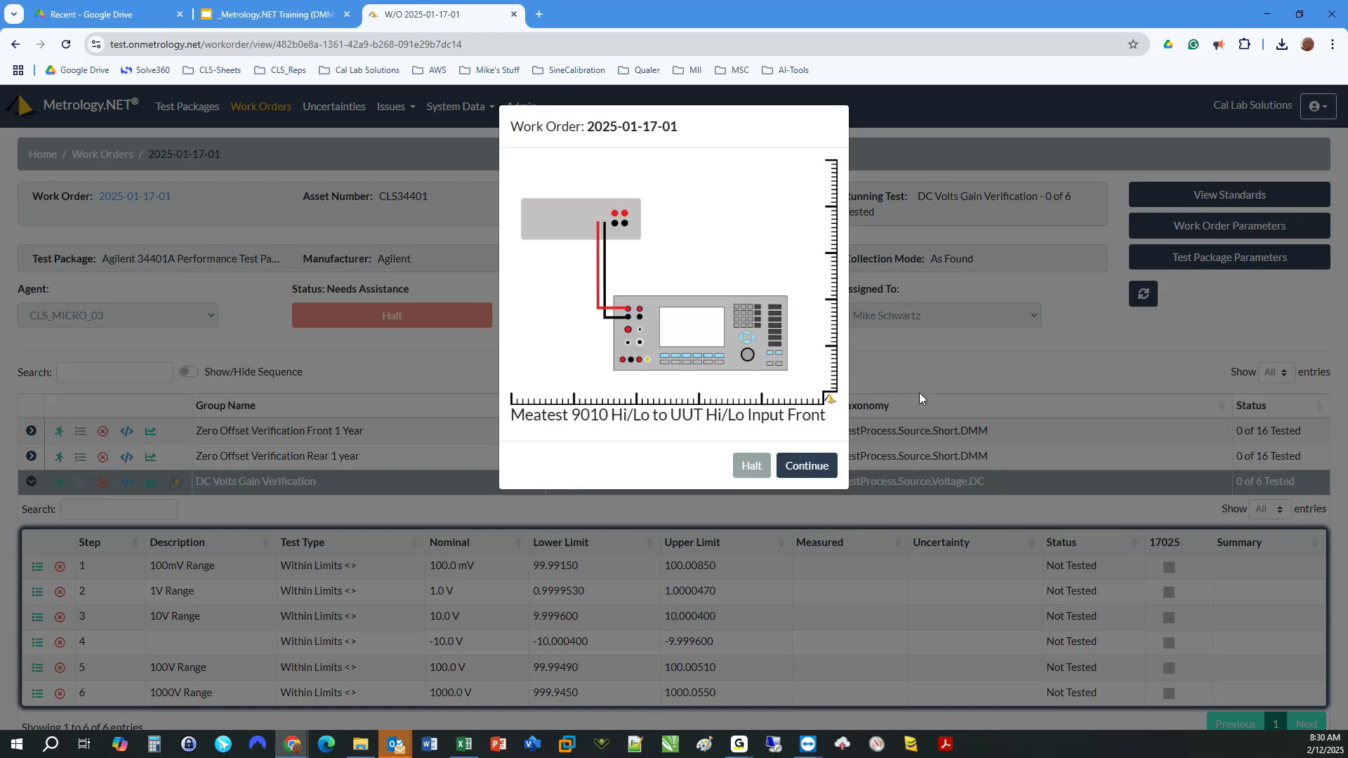
click(814, 467)
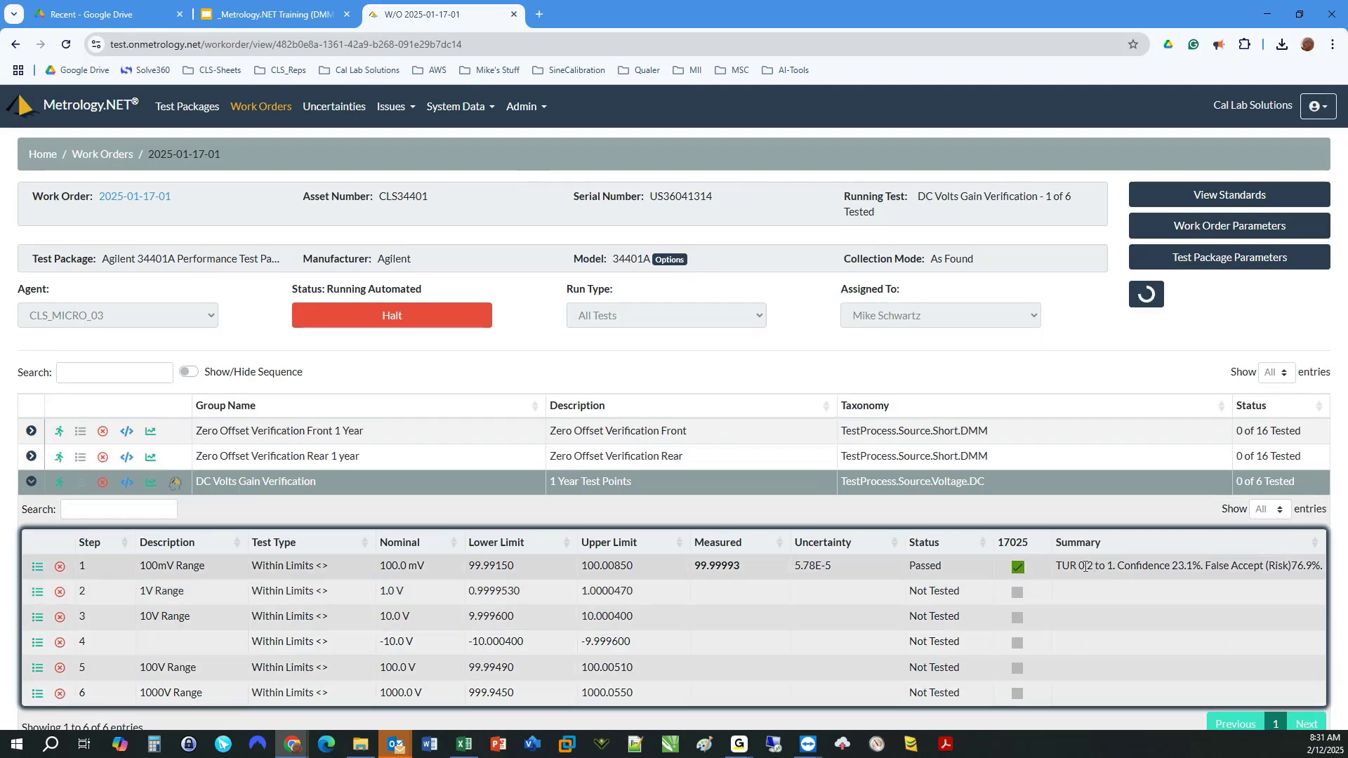
Examine the test point parameters of the 100mV Range step, including its repeatability and standard deviation values.
click(36, 564)
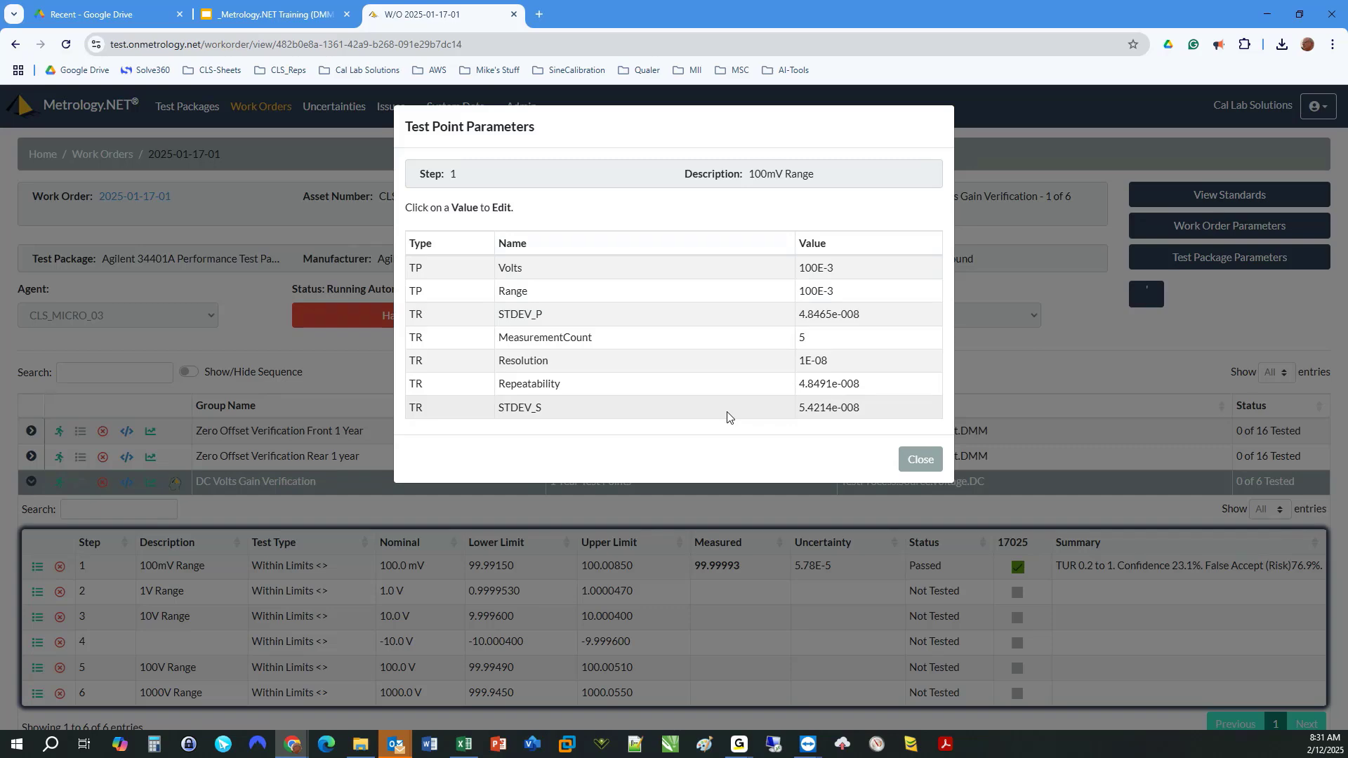
click(958, 463)
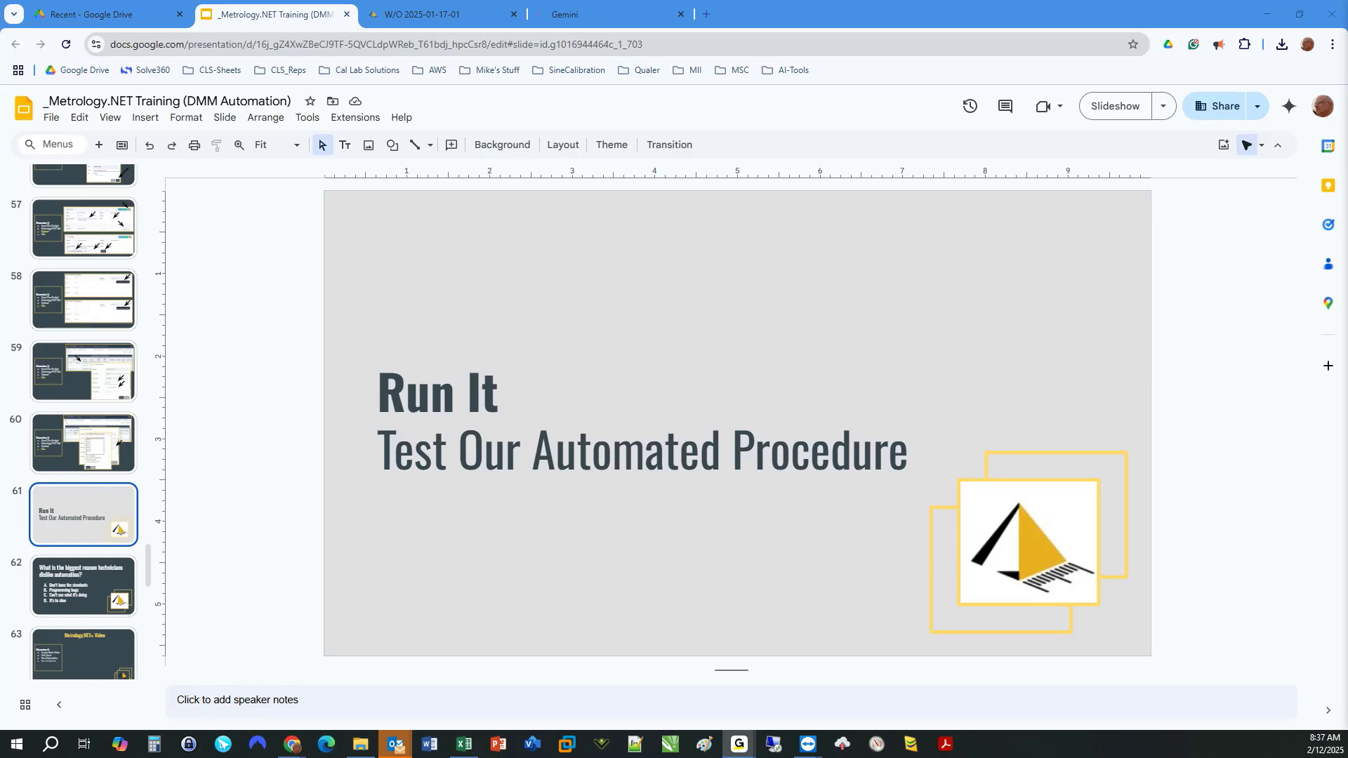
Present the Metrology.NET Training (DMM Automation) deck from the "Run It" slide in Google Slides.
click(1112, 105)
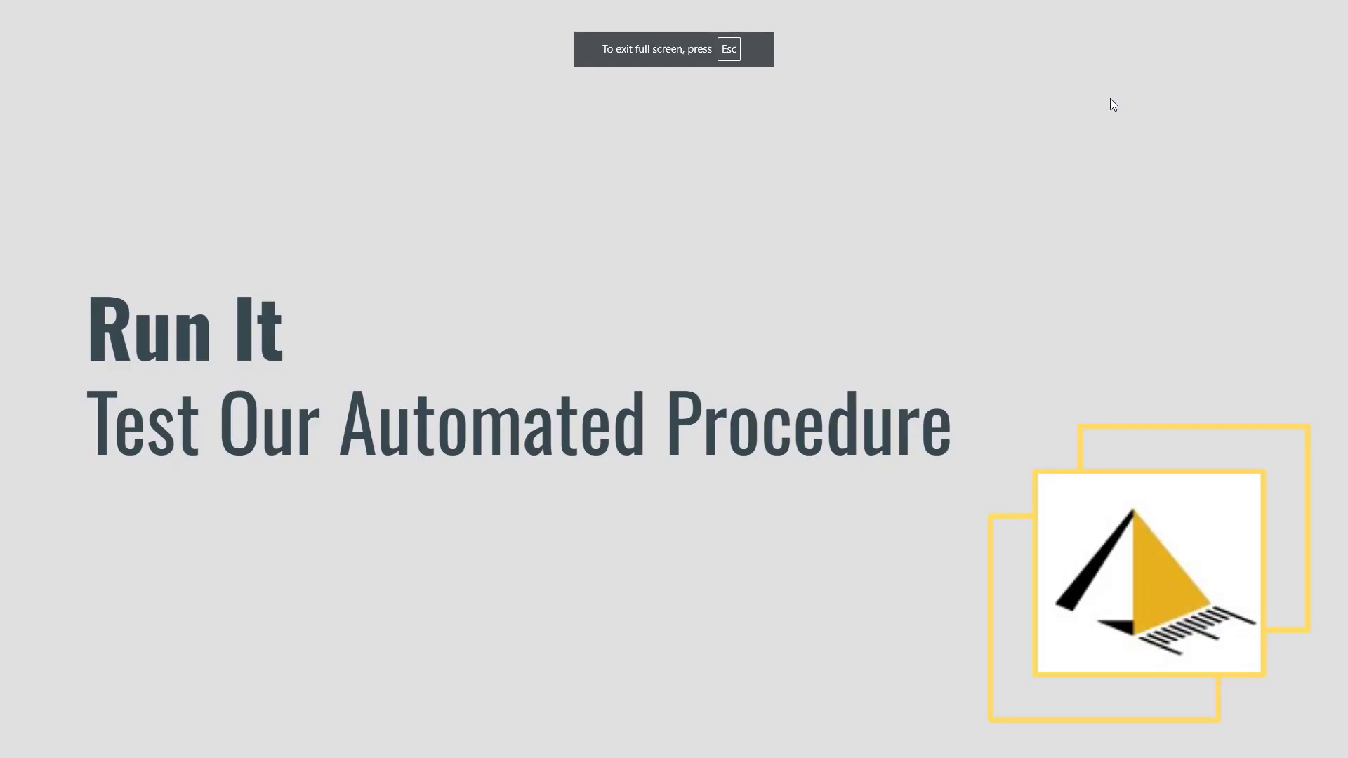